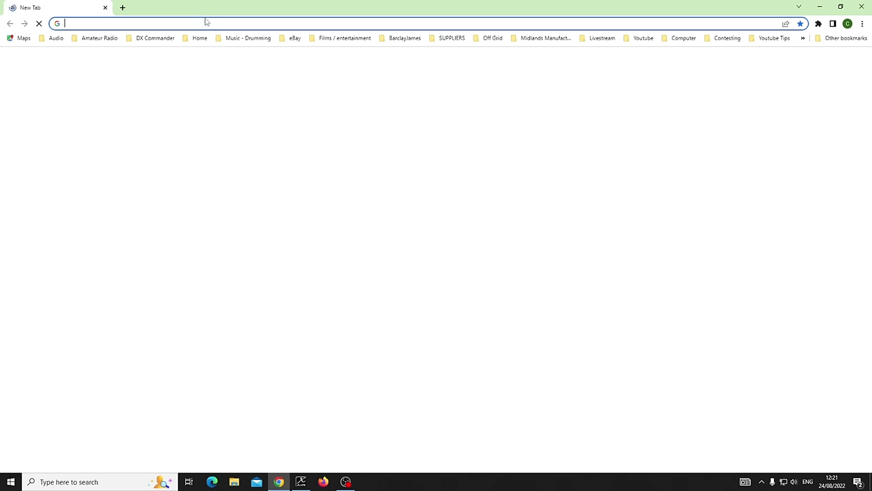
- Search the web for n1mm, open the N1MM Logger Plus site and go to its latest update files
click(215, 21)
text(n1mm)
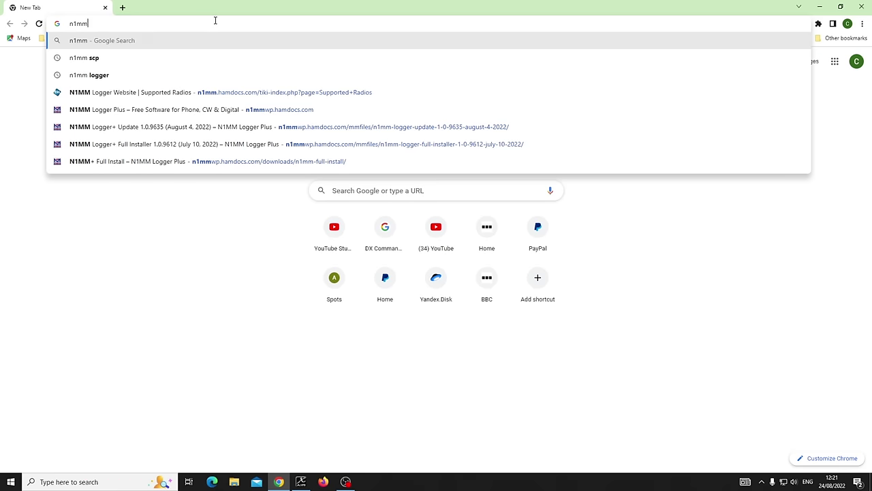
key(Return)
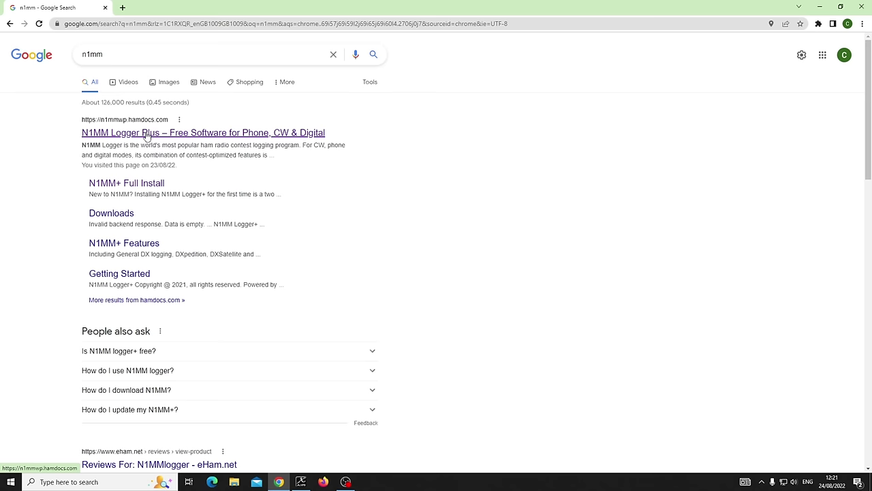
click(146, 136)
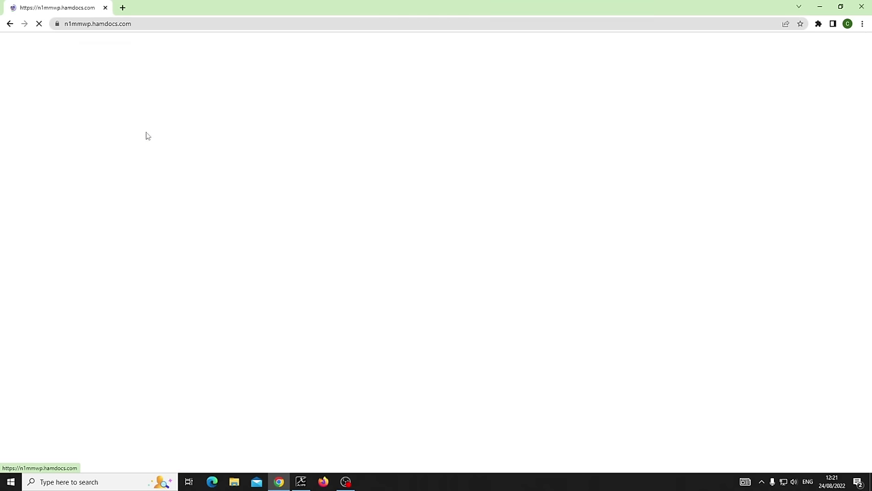
mouse_move(240, 151)
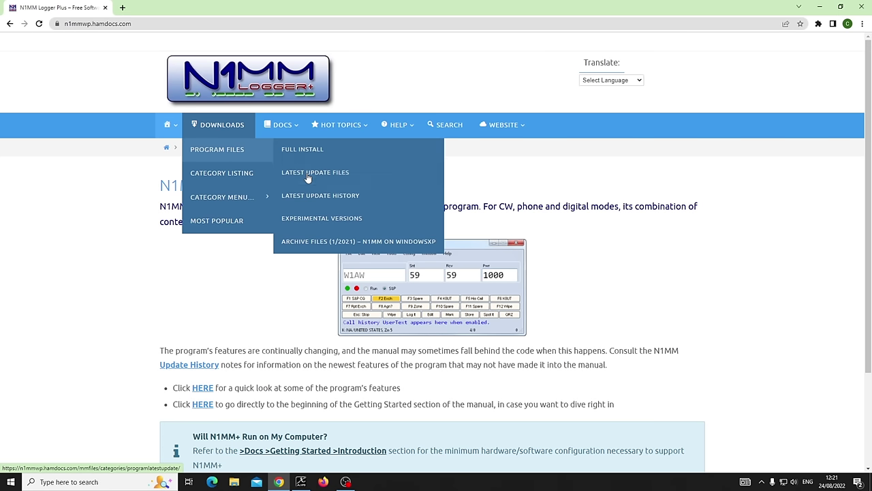
click(308, 176)
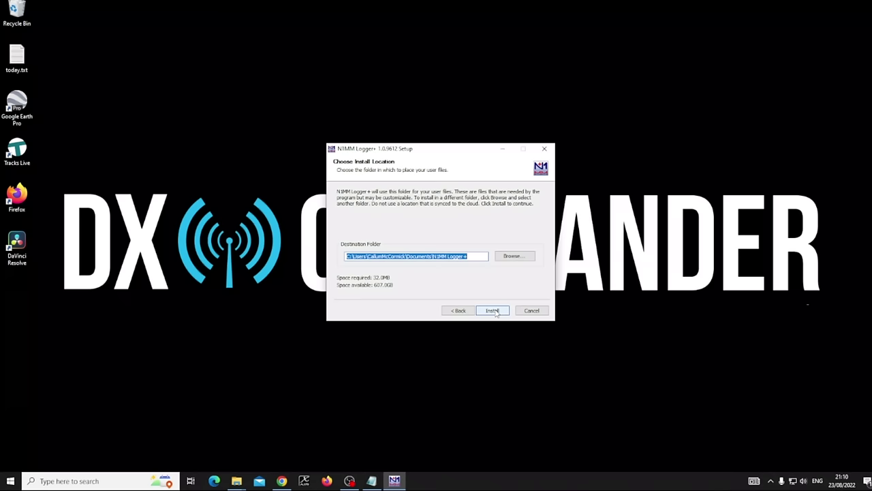
- Install N1MM Logger+ 1.0.9612 into the proposed user-files folder and finish the setup wizard
click(494, 310)
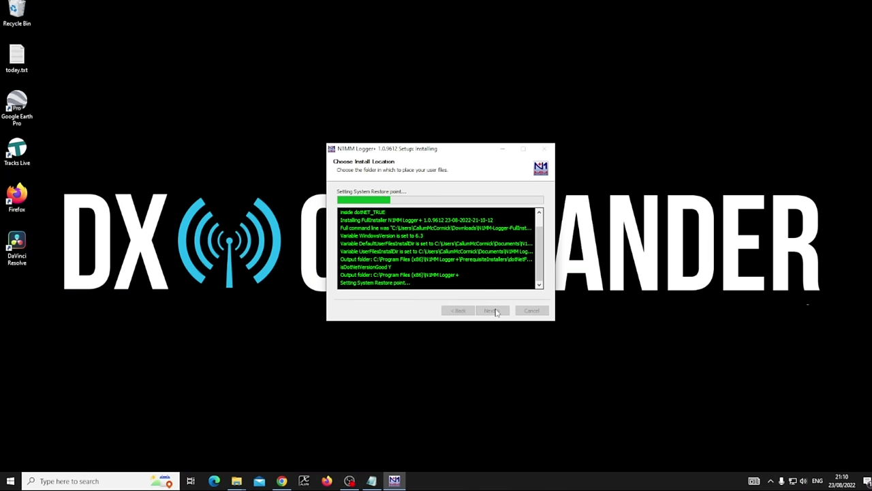
click(503, 312)
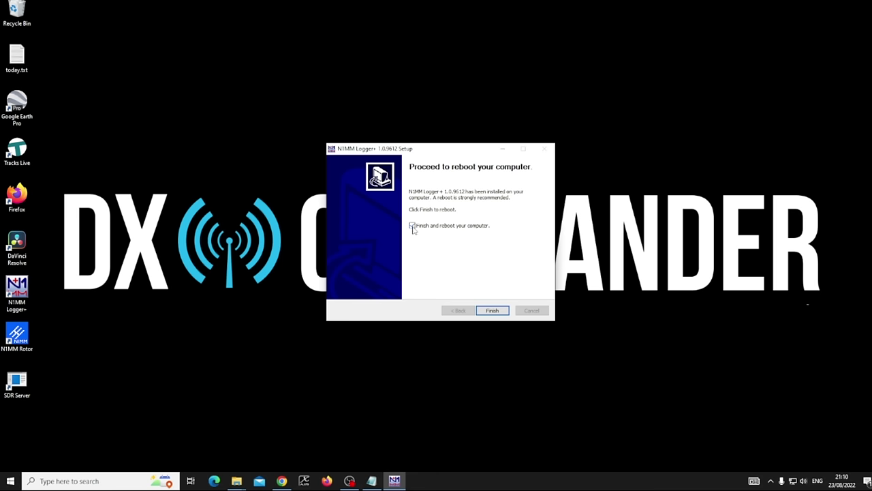
click(495, 312)
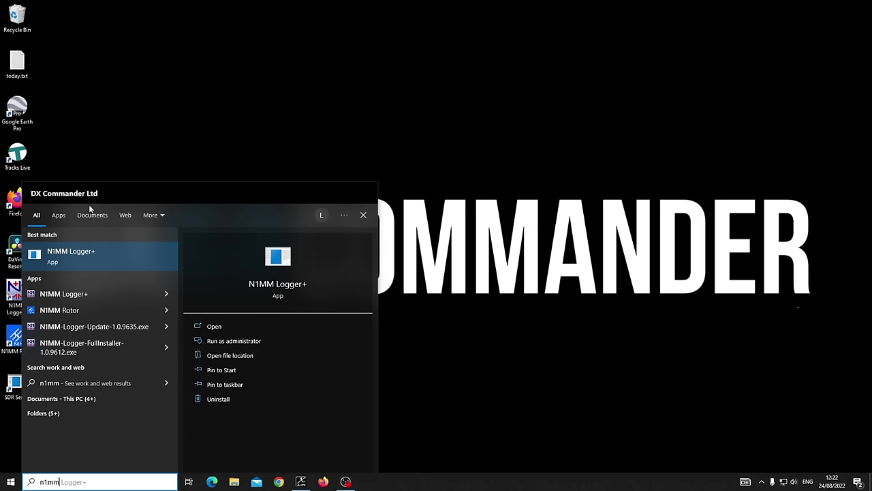
- Launch N1MM Logger+ and check and accept the station information
key(Down)
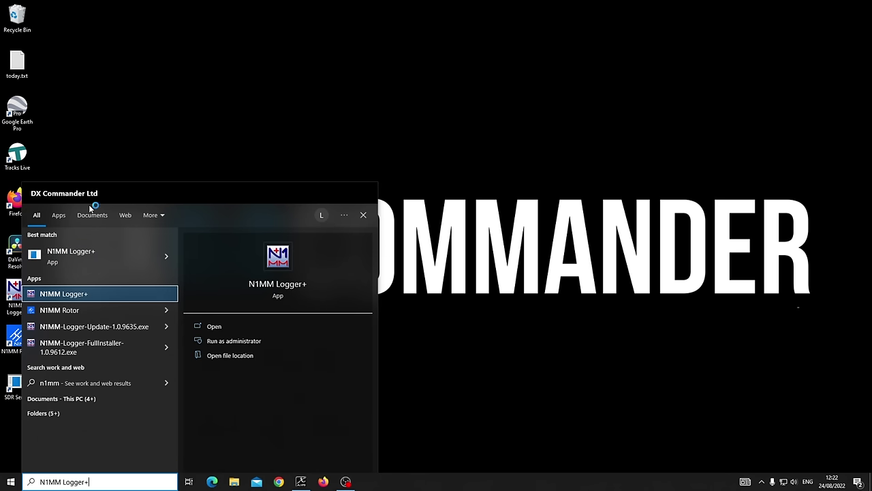
key(Return)
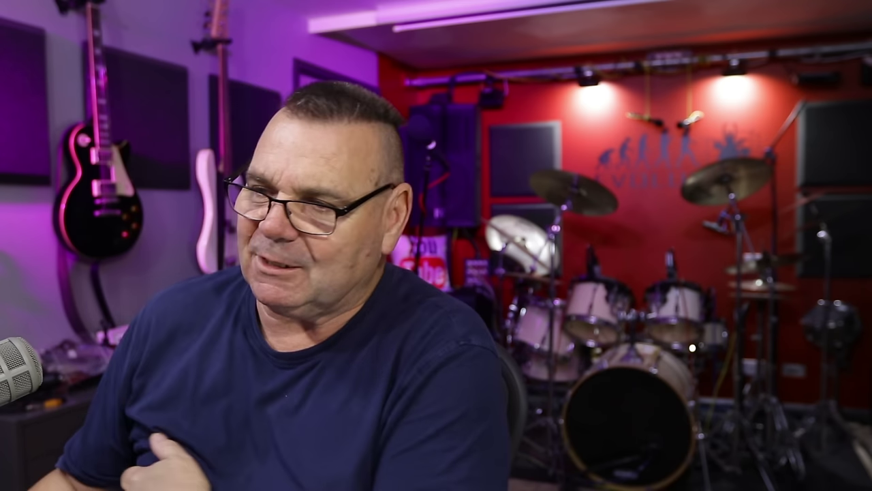
click(250, 210)
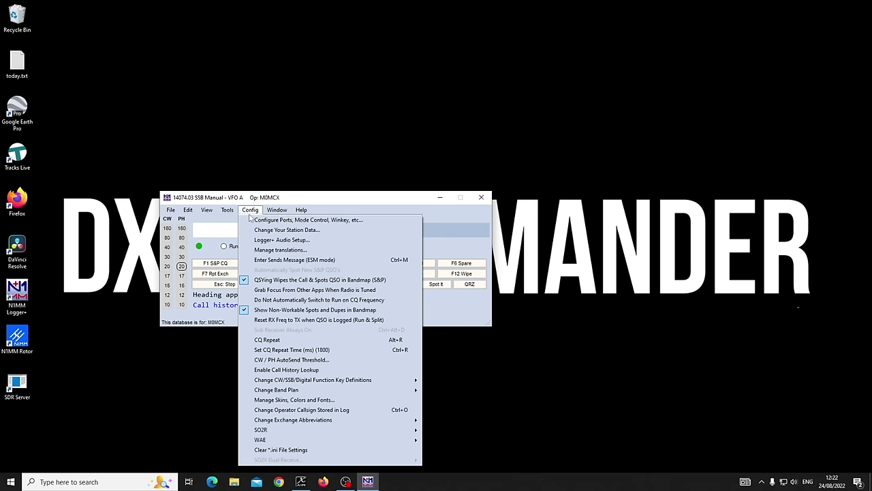
click(263, 232)
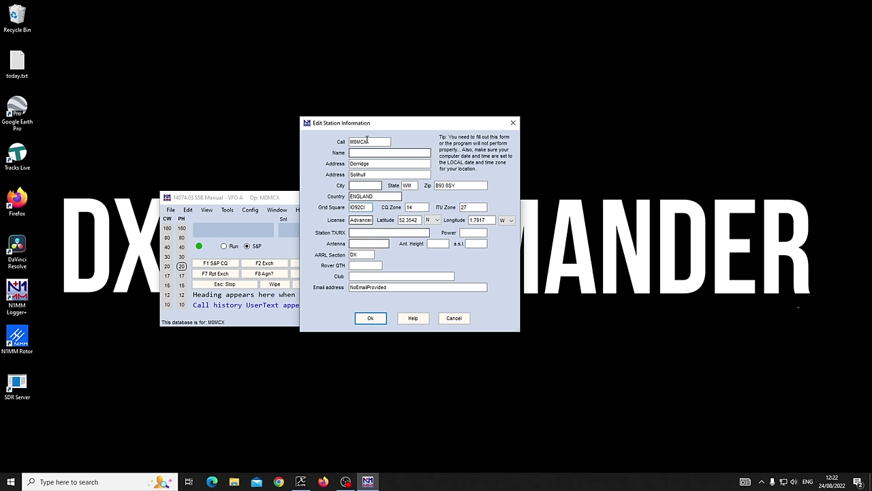
click(378, 321)
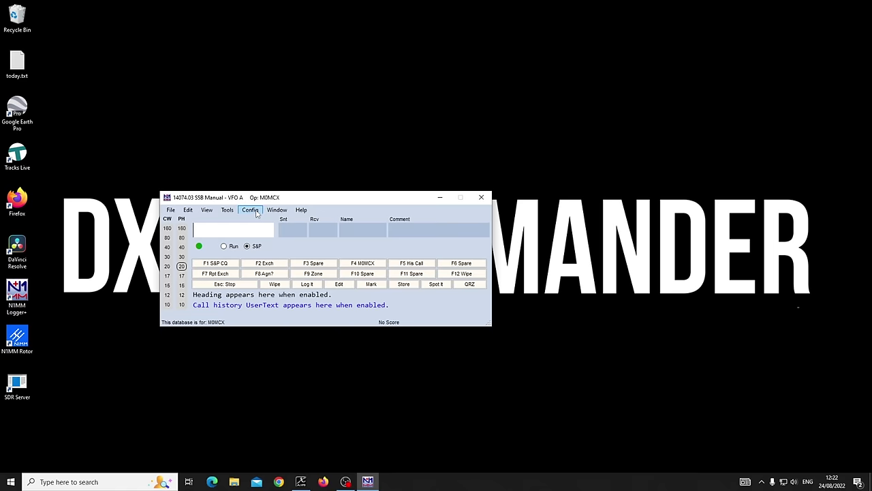
- Assign COM3 and the TS-990 radio to the first hardware row and accept its serial port details
click(252, 210)
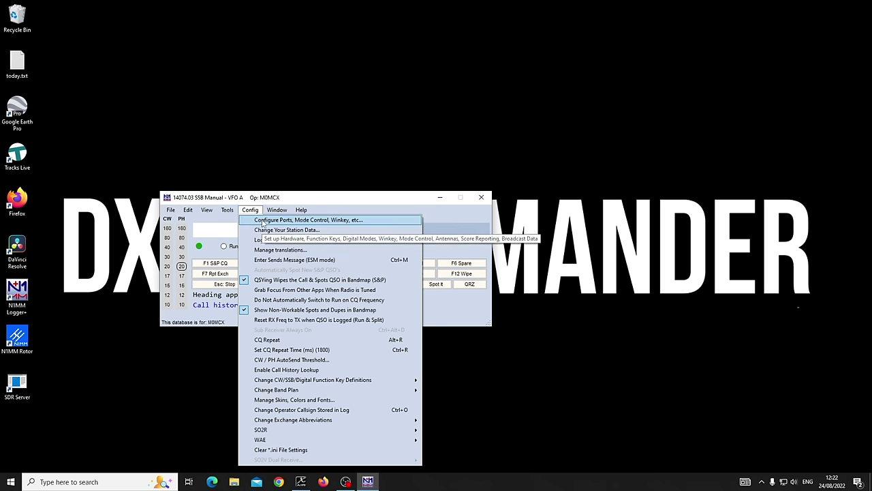
click(262, 220)
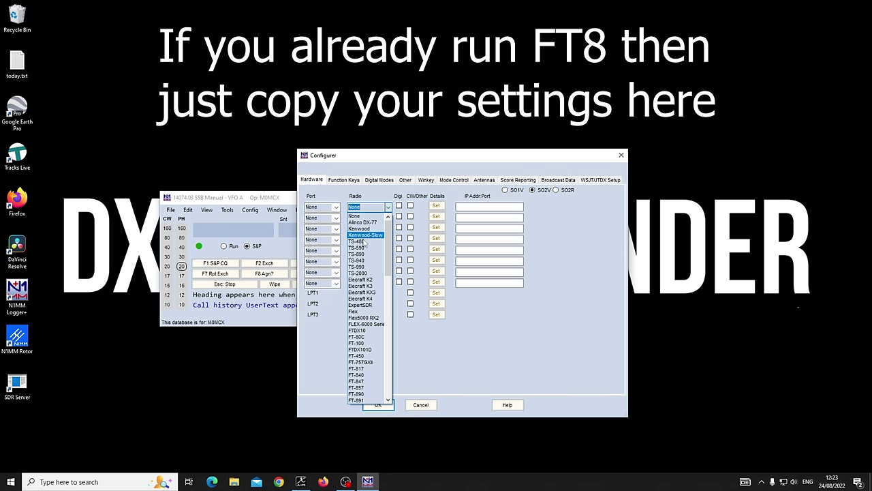
scroll(361, 288, down, 3)
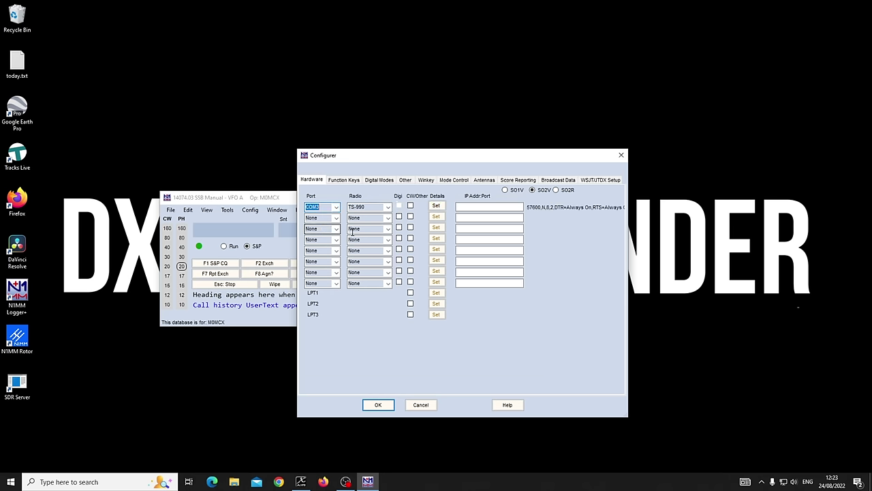
click(436, 206)
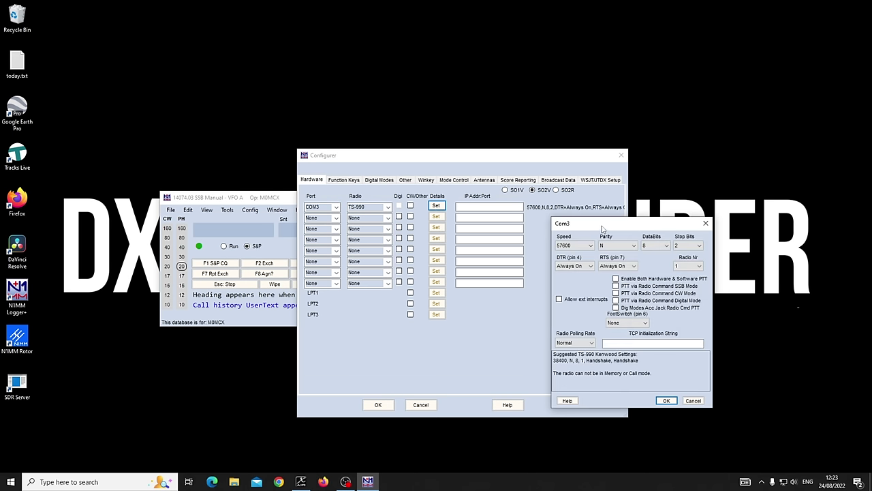
drag(603, 229, 379, 196)
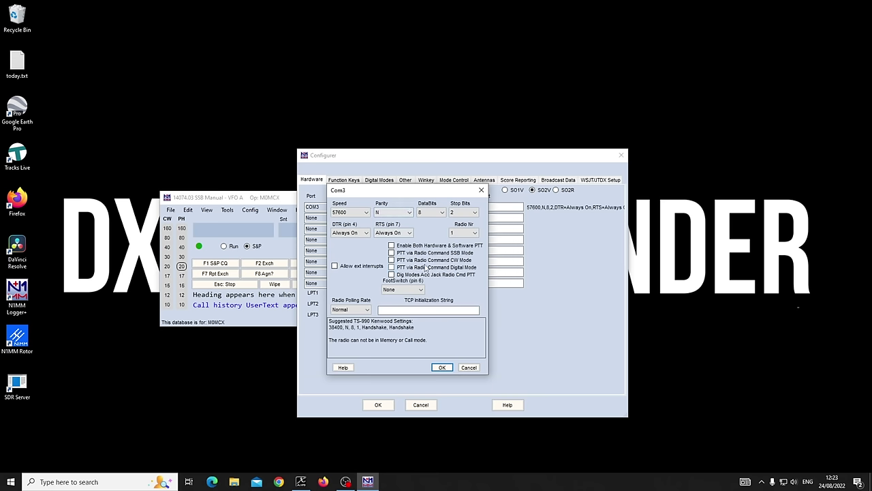
click(441, 368)
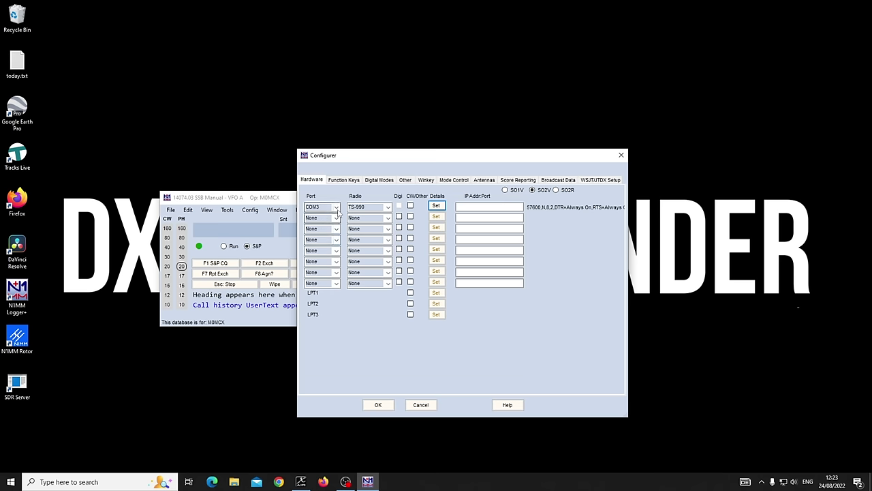
- Clear the radio connection in the first hardware row by returning its port to None, and close the Configurer
click(388, 208)
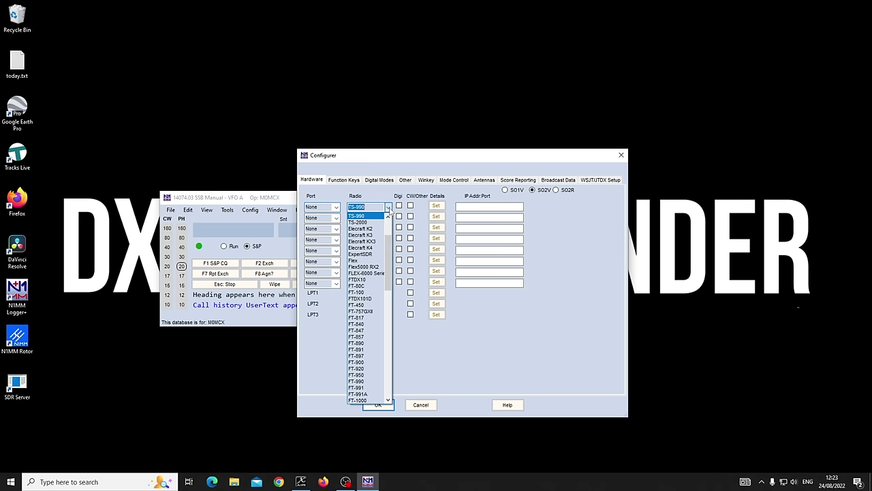
click(354, 215)
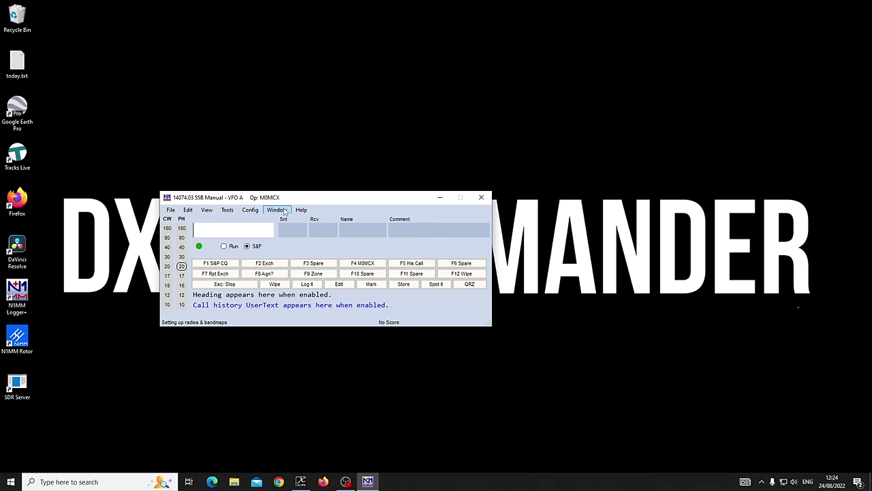
- Open the bandmaps, close the VFO B one, and shift the entry window closer to the VFO A bandmap
click(285, 212)
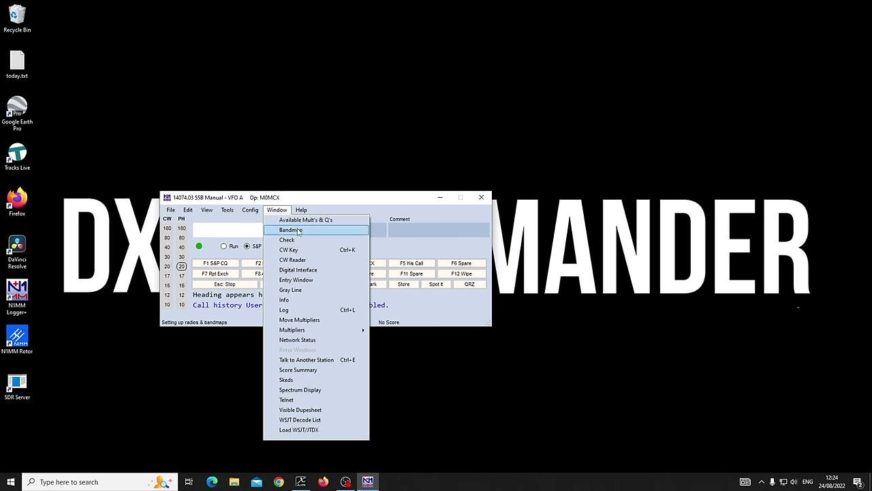
click(291, 230)
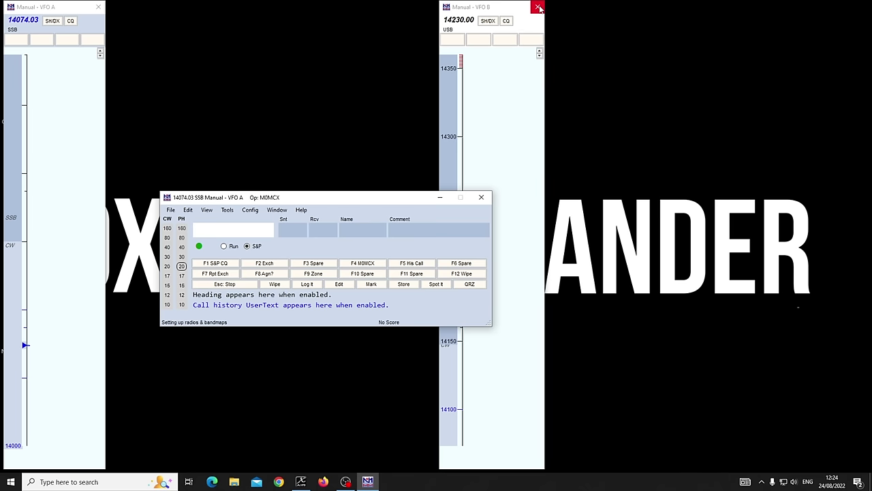
click(538, 7)
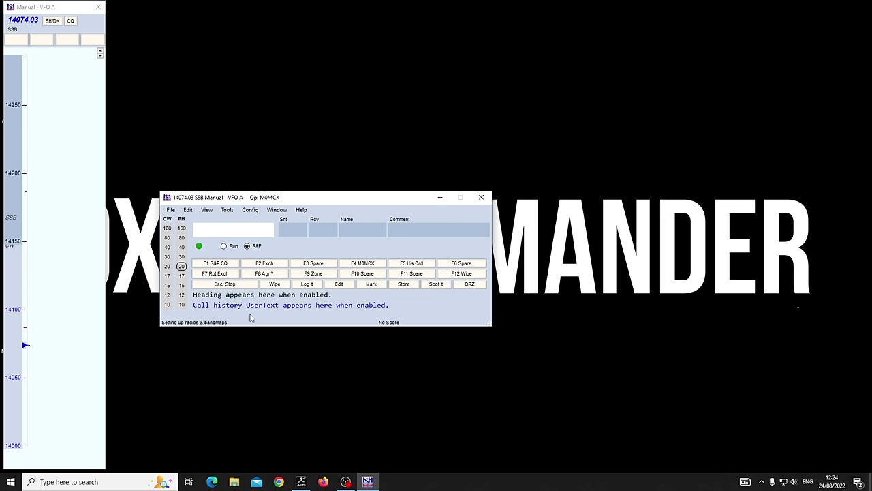
drag(297, 202, 261, 201)
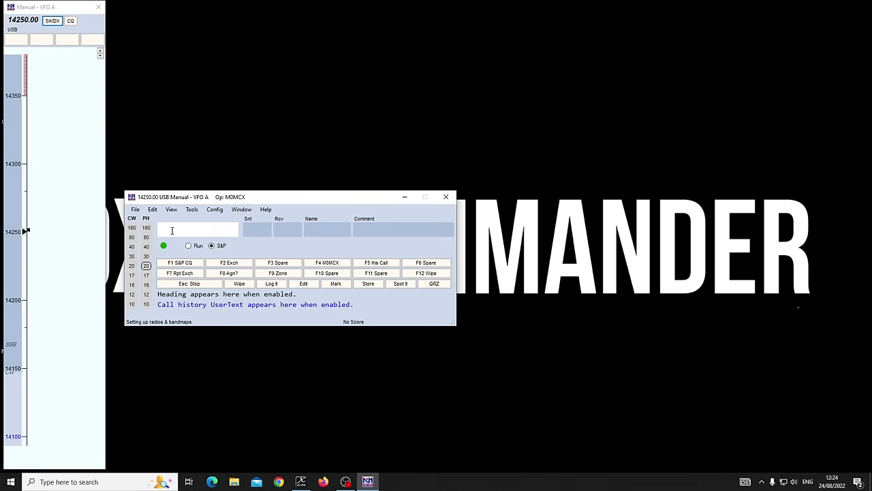
- Change the working frequency through the callsign entry field to 21228, 145500 and finally 14287
text(2)
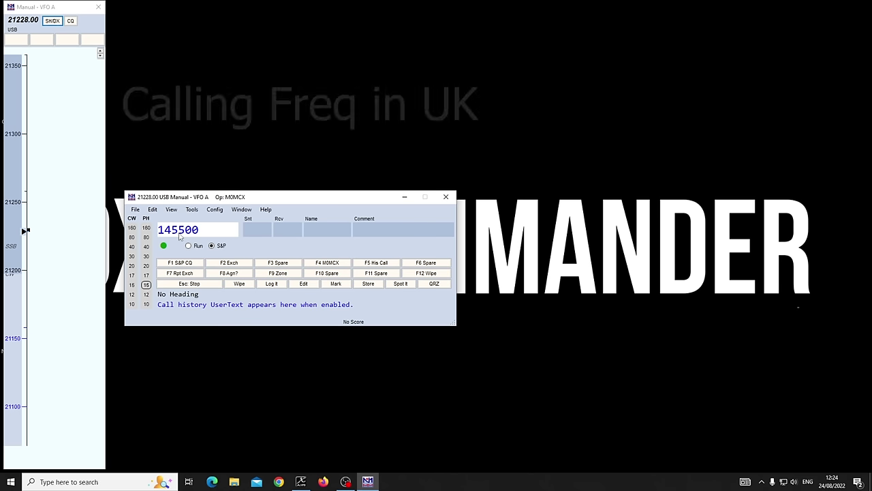
key(Return)
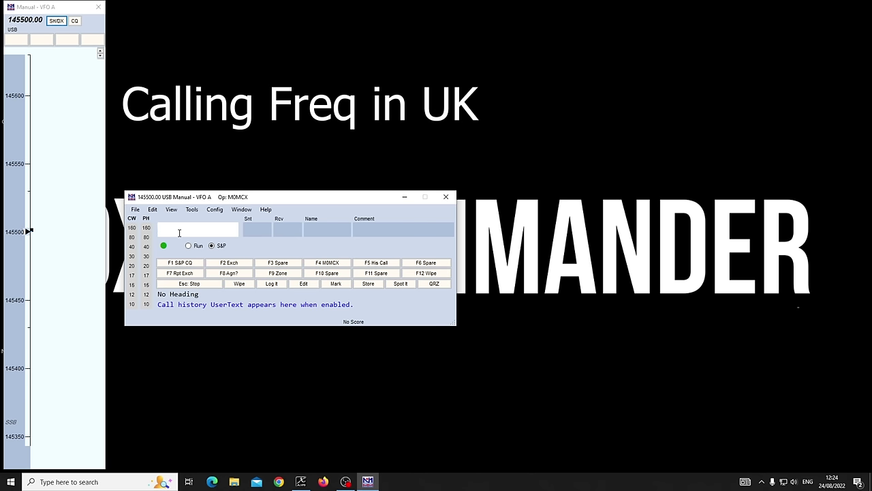
text(14)
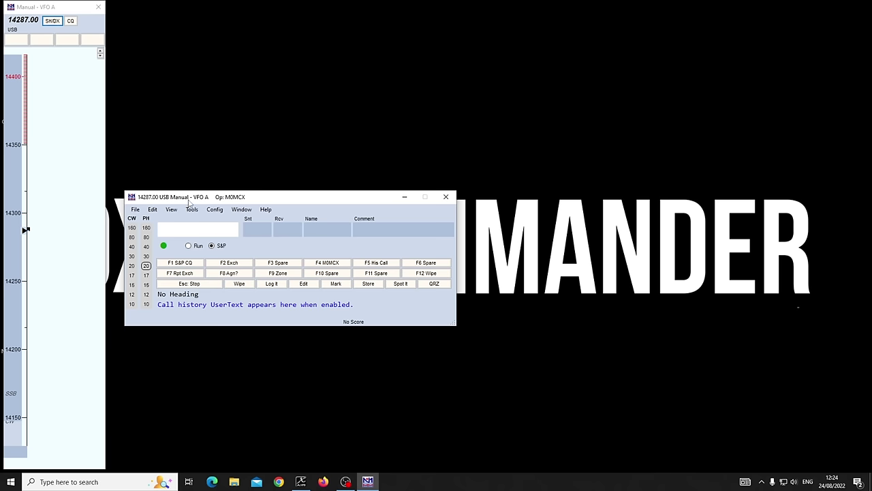
- Place the entry window against the VFO A bandmap, then open the Log window and position it directly above the entry window
drag(191, 199, 181, 206)
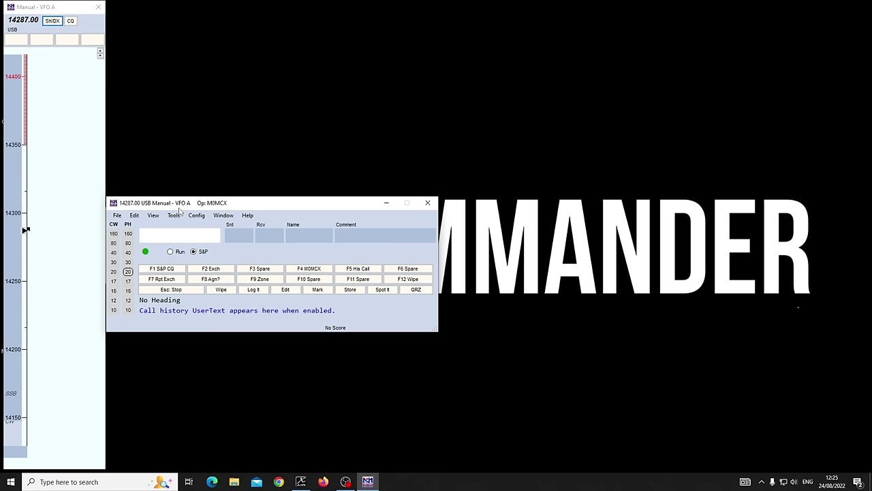
click(224, 215)
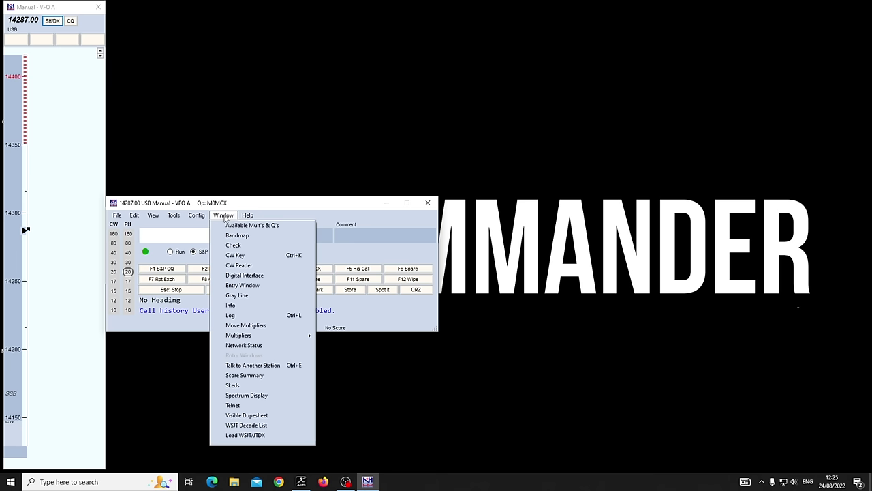
click(239, 317)
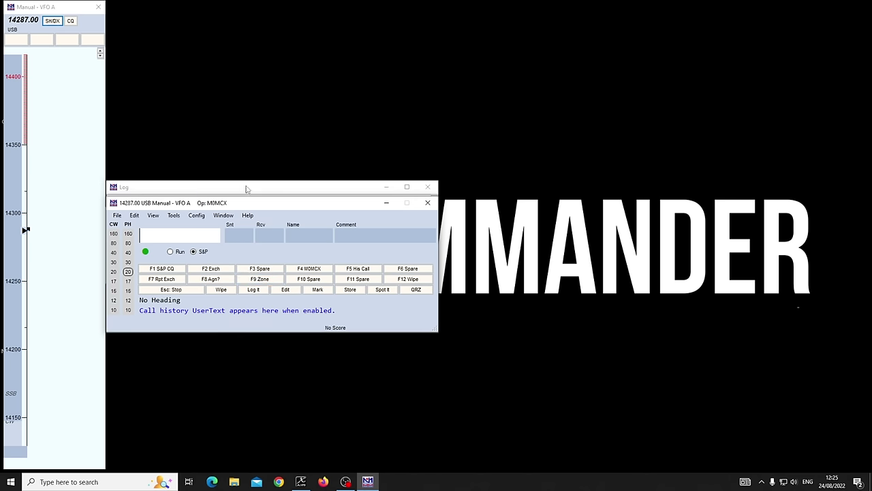
drag(245, 191, 261, 55)
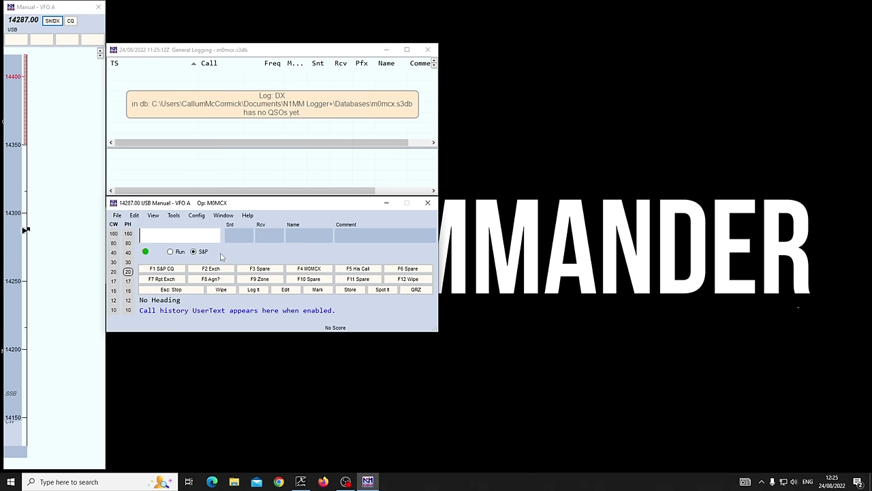
- Open the Gray Line map window and move it beside the Log window
click(224, 215)
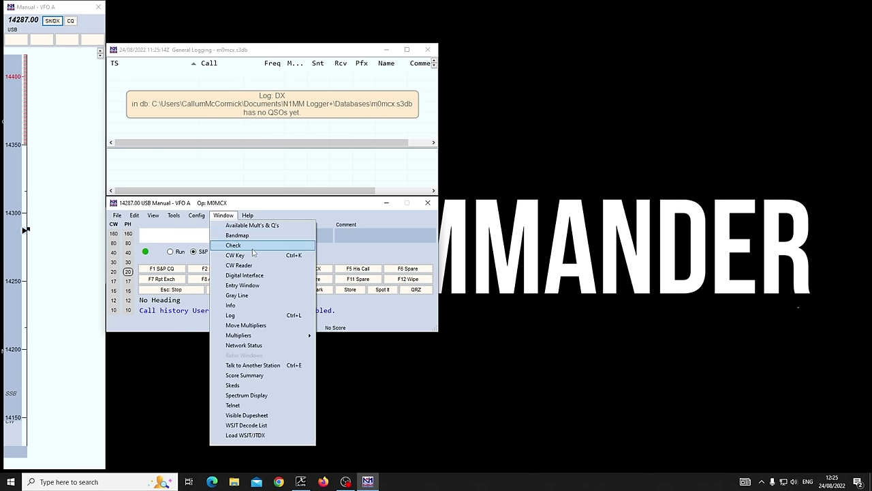
click(250, 296)
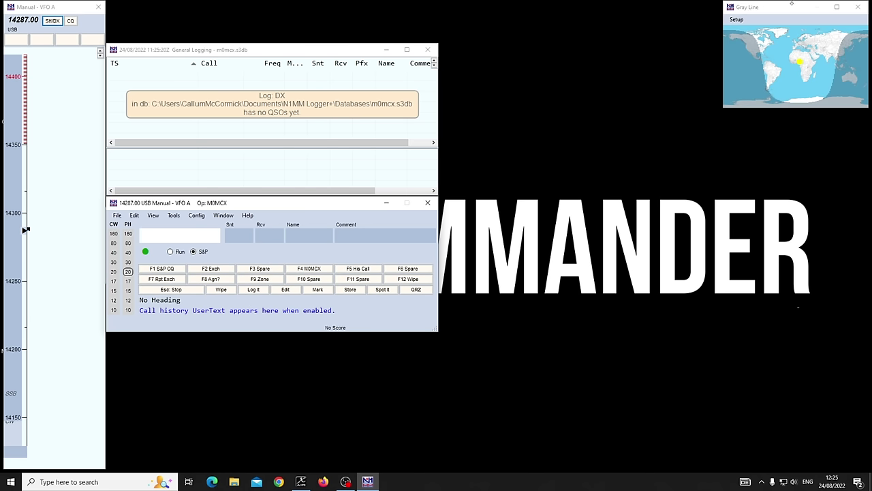
drag(788, 12, 528, 20)
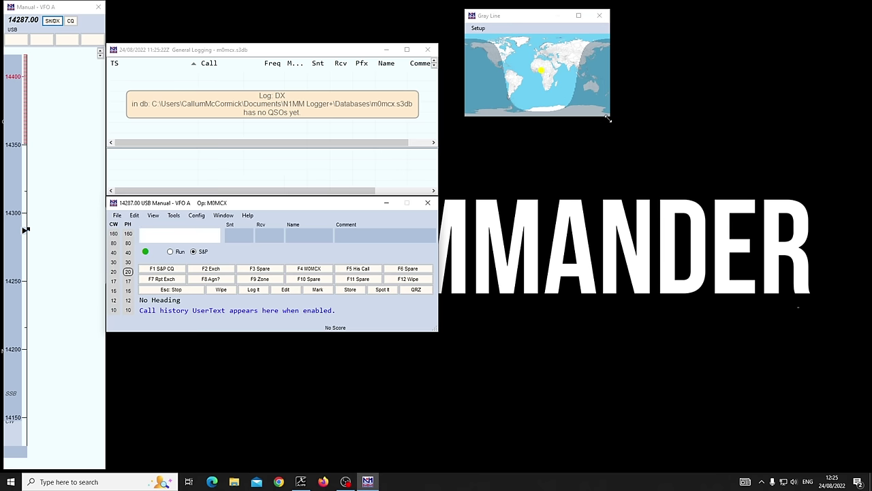
- Shrink the Gray Line window in width and height and place it directly beneath the entry window
drag(611, 103, 576, 103)
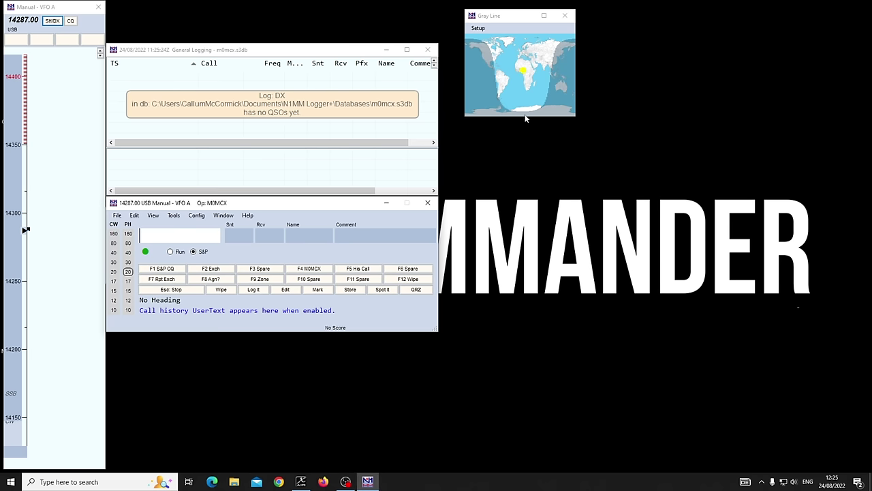
drag(525, 116, 510, 80)
drag(497, 19, 140, 341)
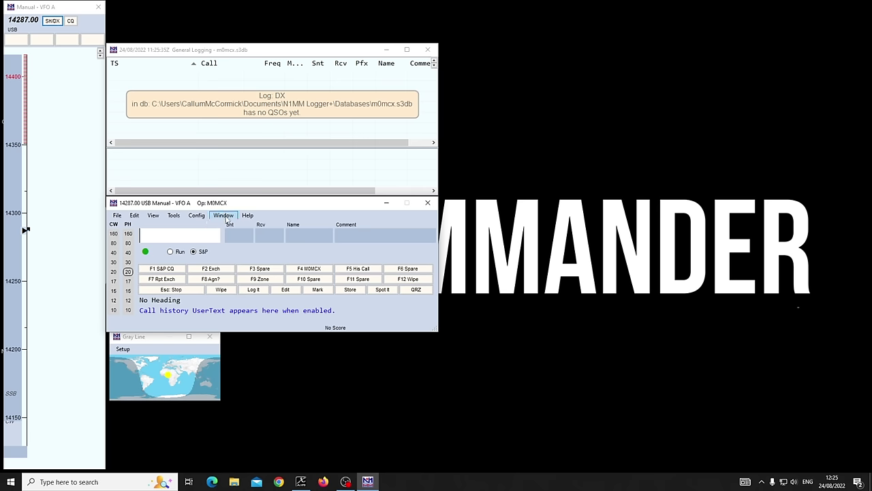
- Open the Info window and move it beside the Log window
click(223, 215)
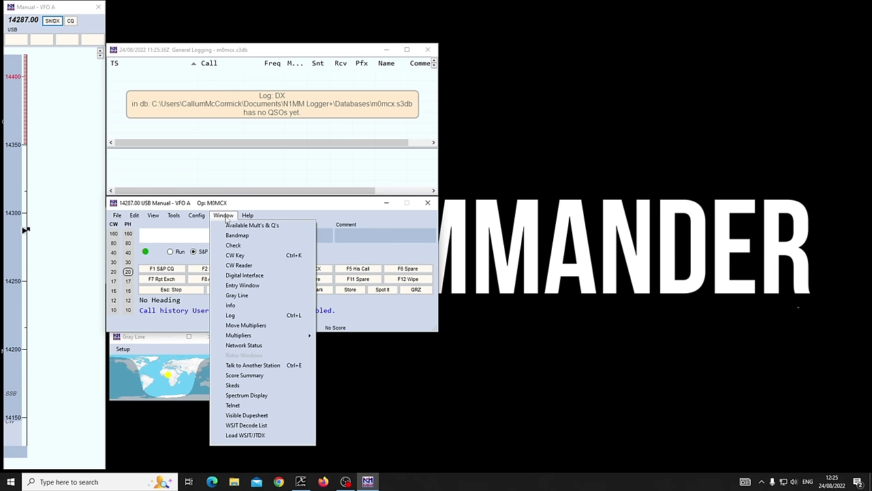
click(263, 306)
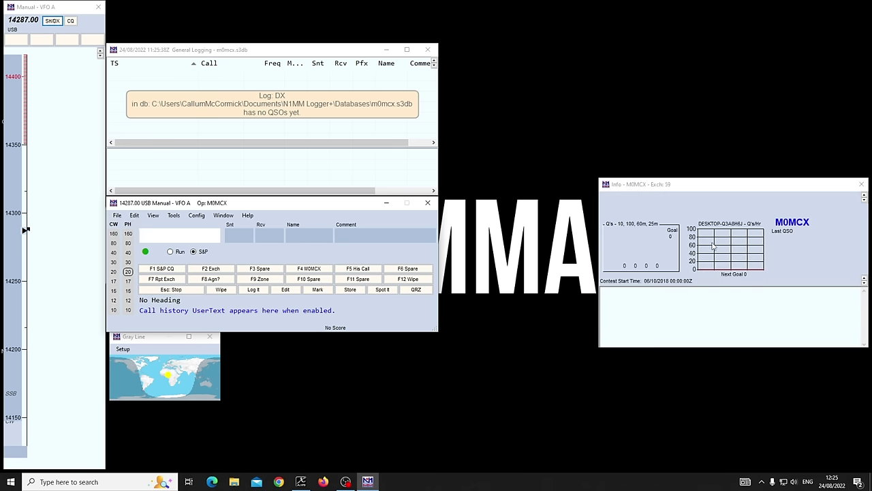
drag(693, 191, 556, 59)
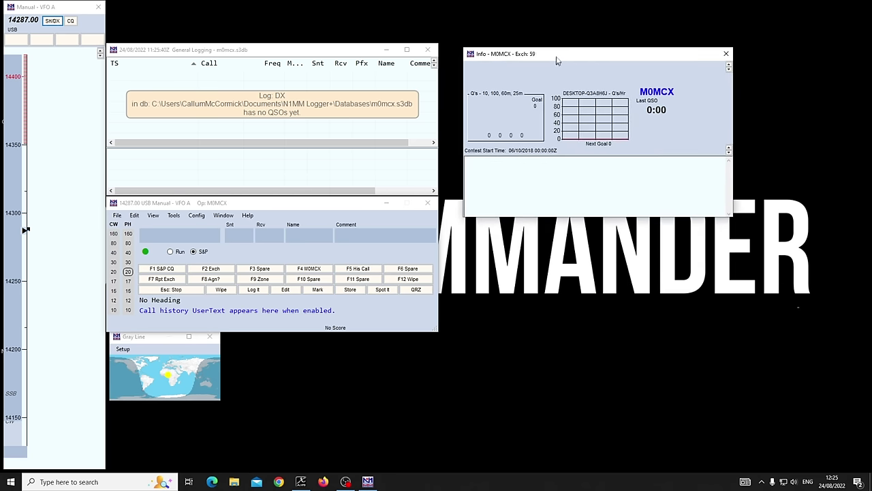
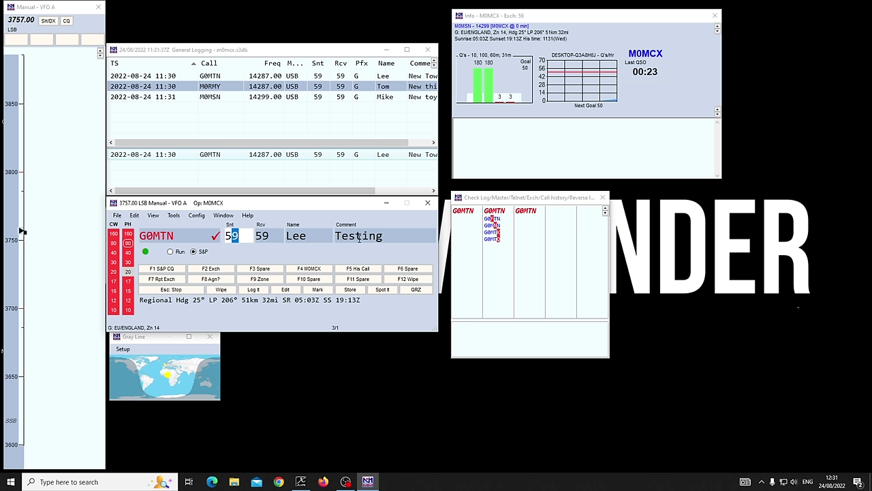
text(7)
key(Tab)
text(7)
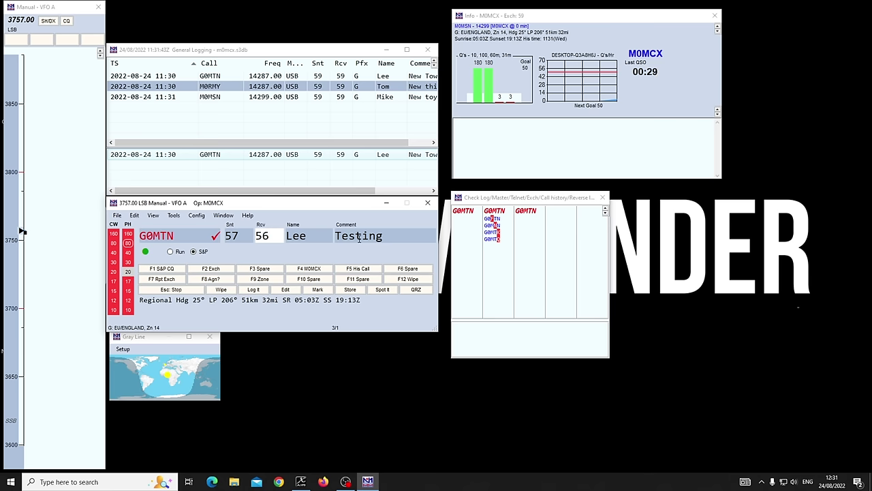
key(Return)
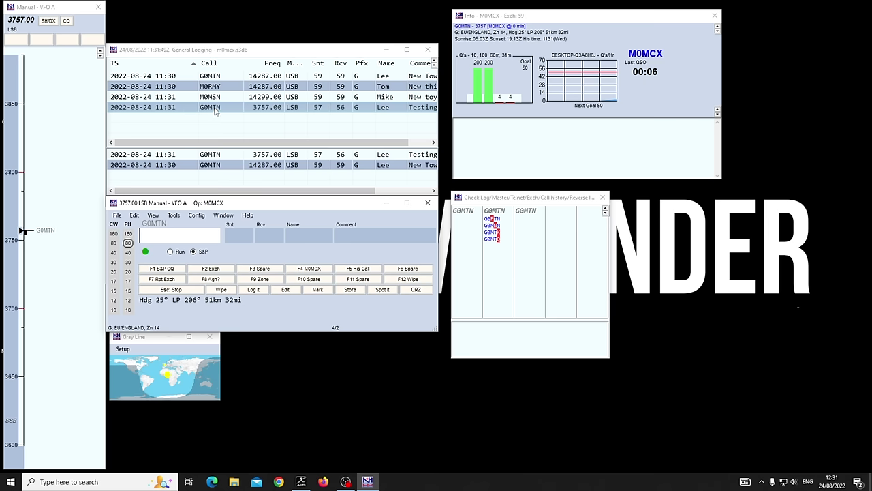
click(186, 111)
click(204, 97)
click(220, 77)
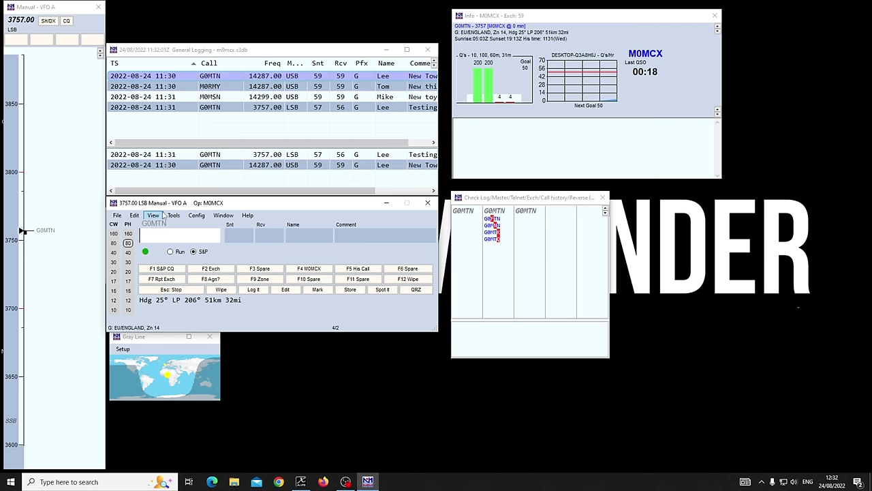
text(374)
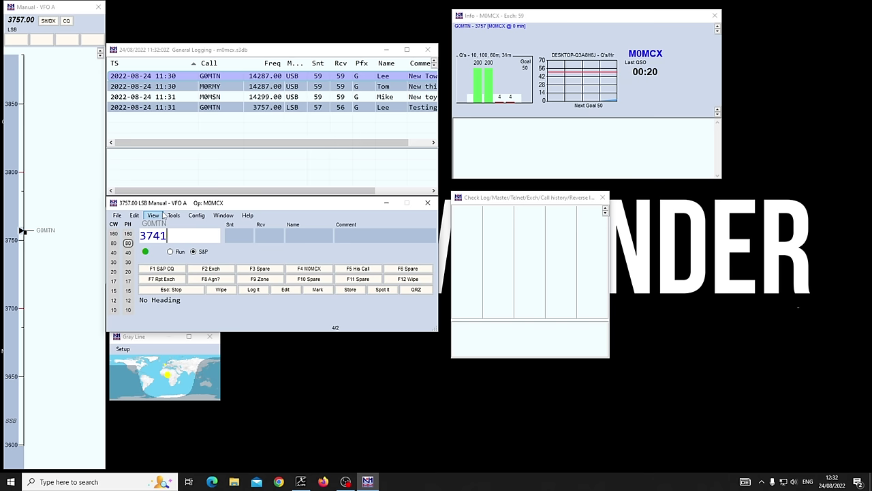
text(1)
key(Return)
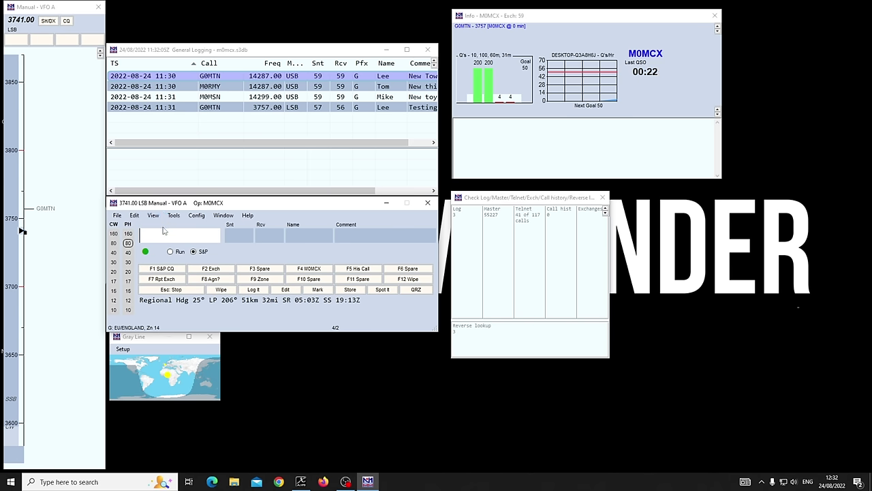
text(M0RMY)
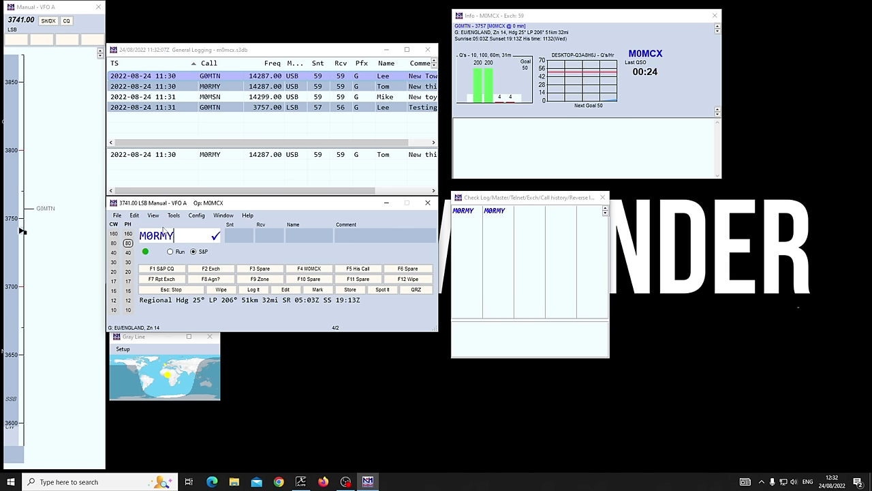
key(space)
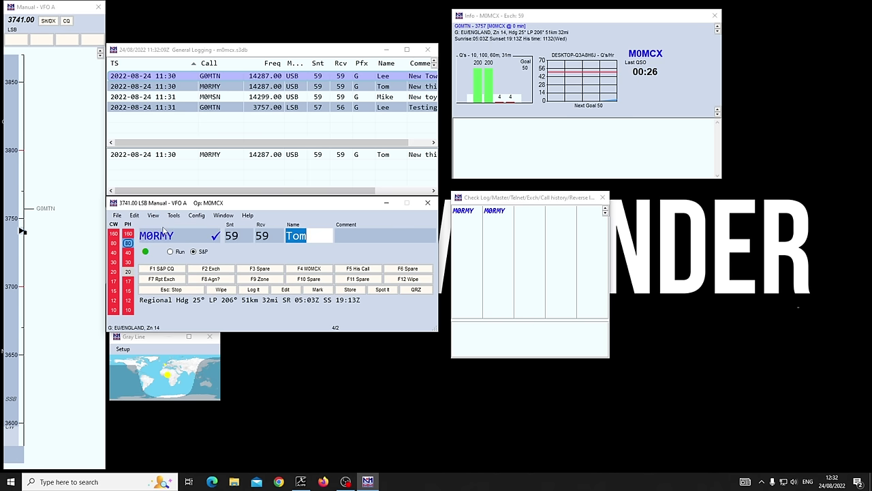
key(space)
text(Good on)
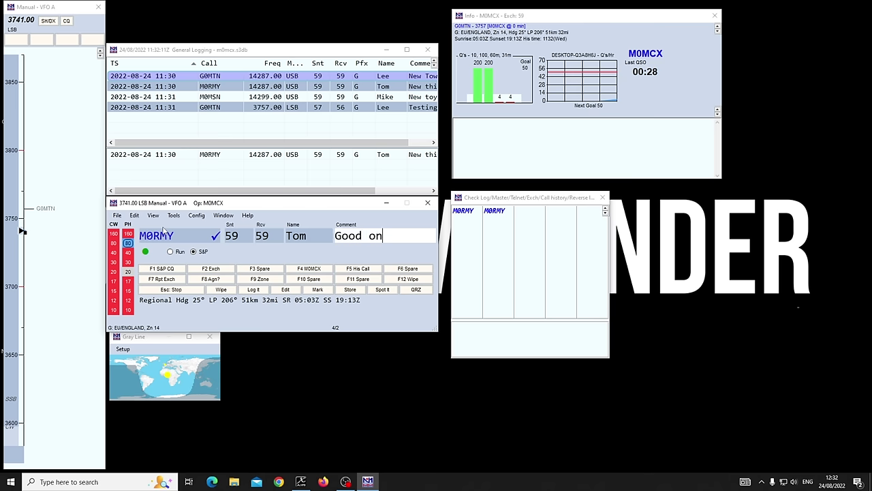
text( 80m today)
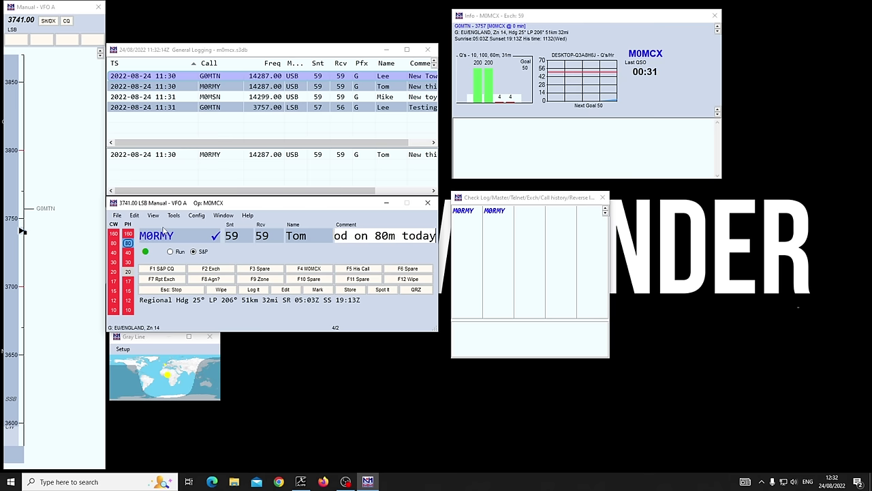
key(Return)
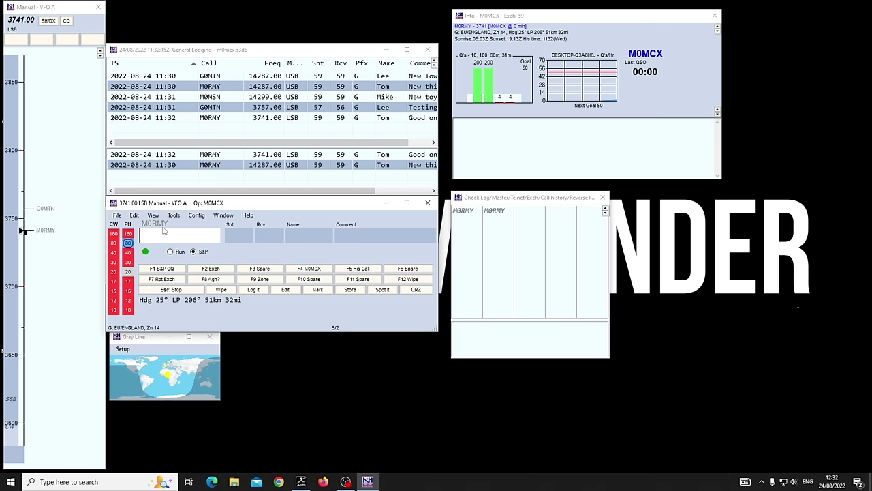
mouse_move(45, 235)
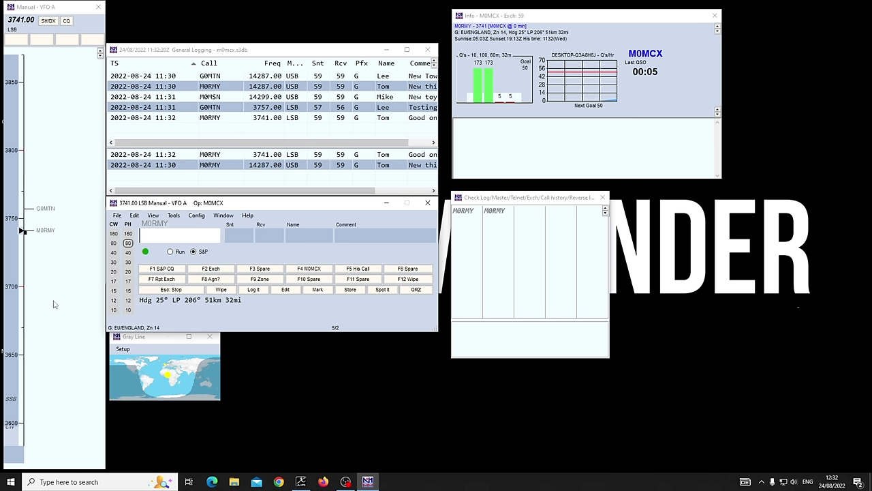
click(45, 208)
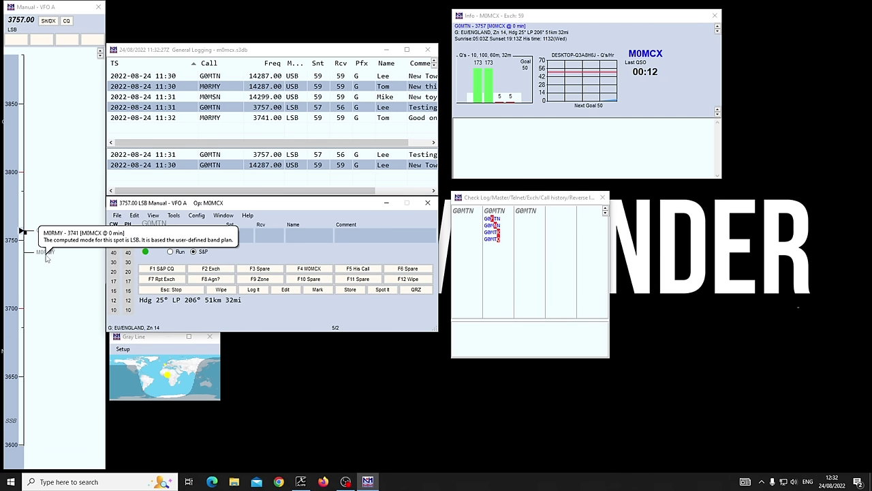
text(71)
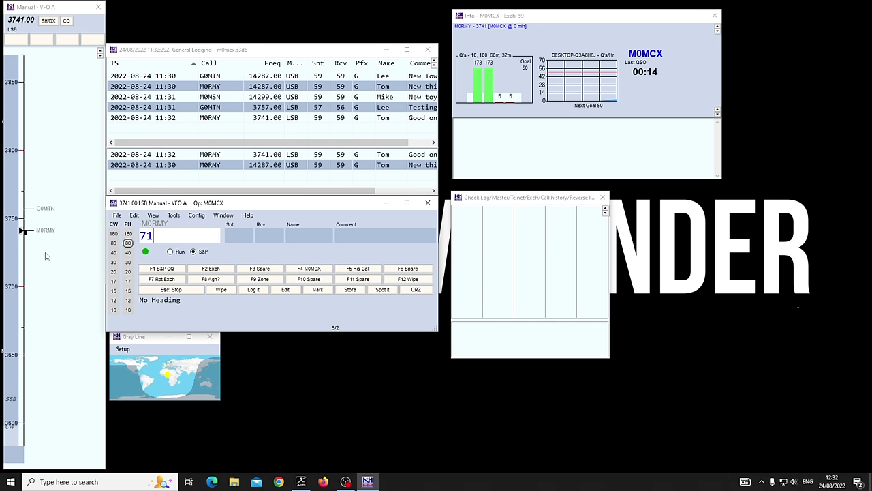
text(57)
key(Return)
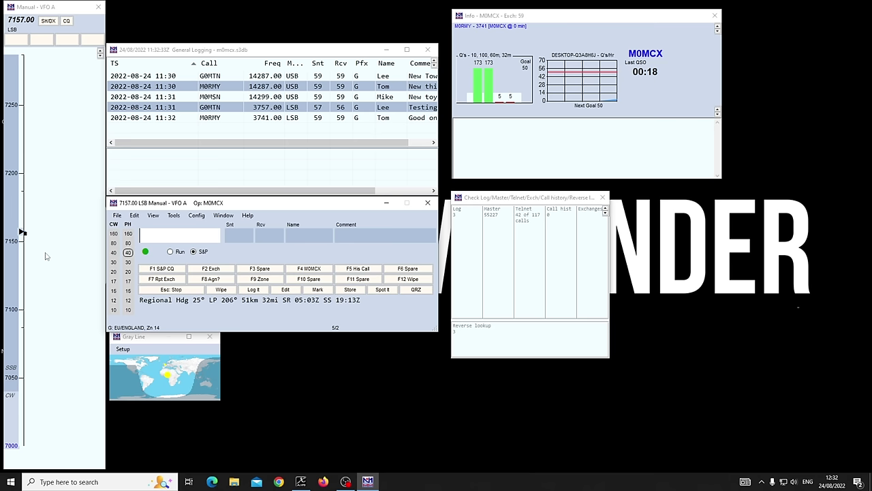
text(M0)
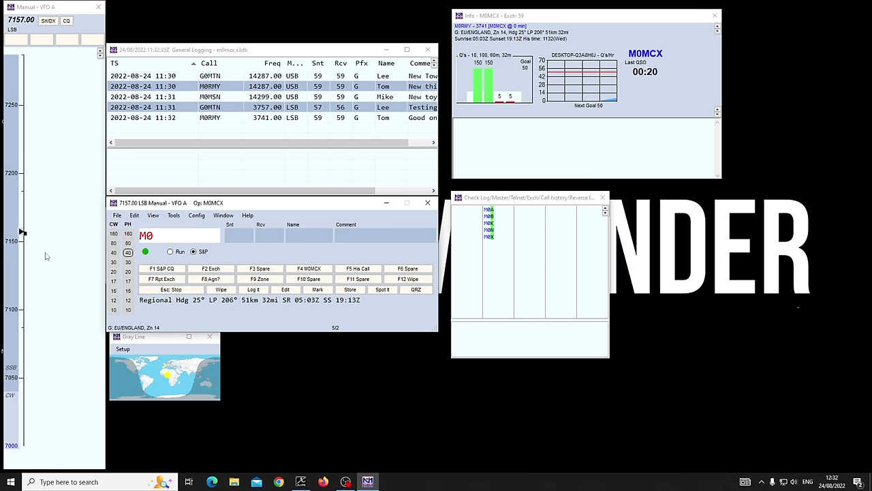
text(R)
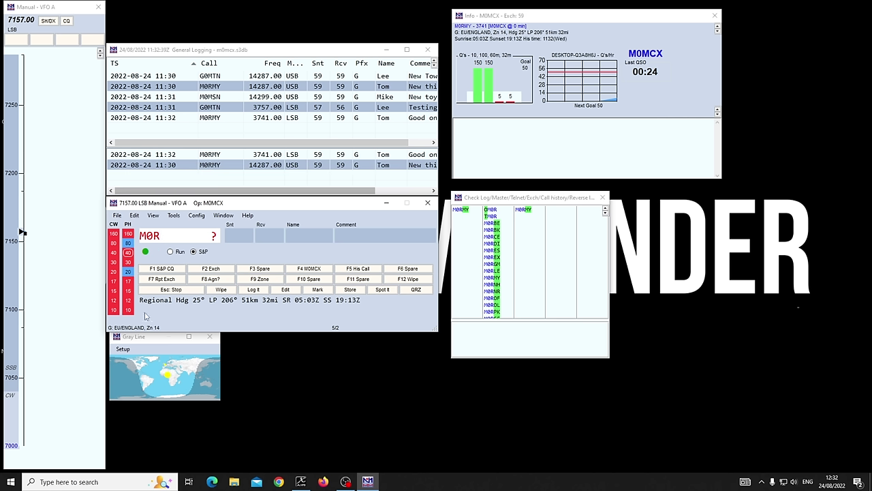
text(M)
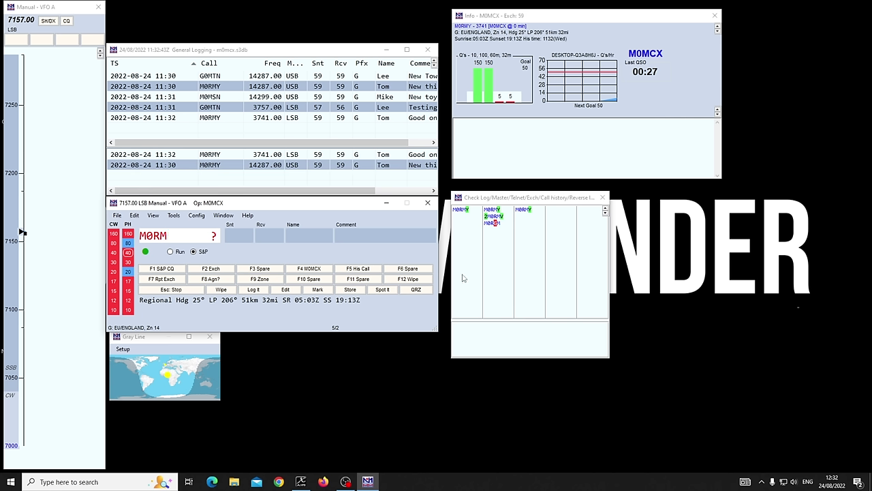
drag(529, 199, 518, 204)
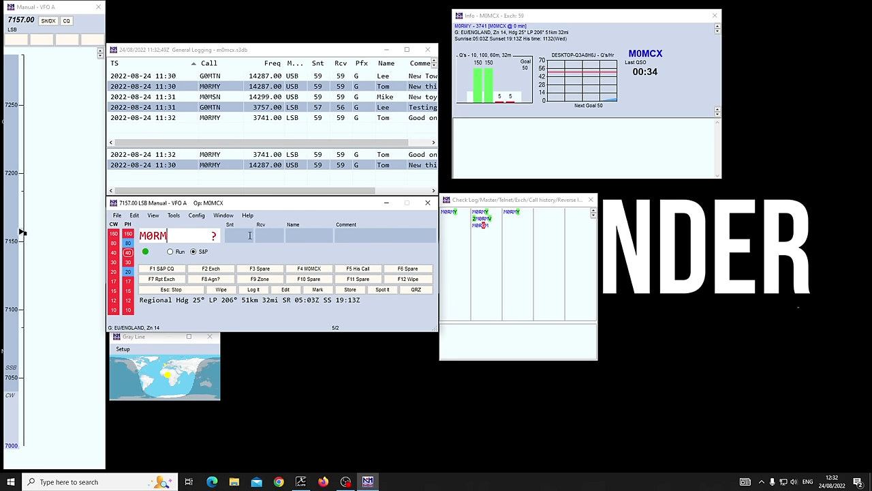
text(Y)
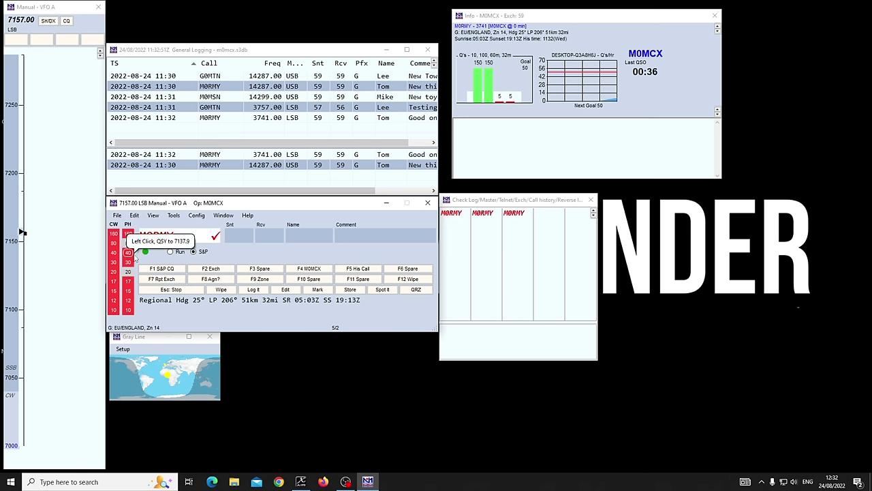
key(space)
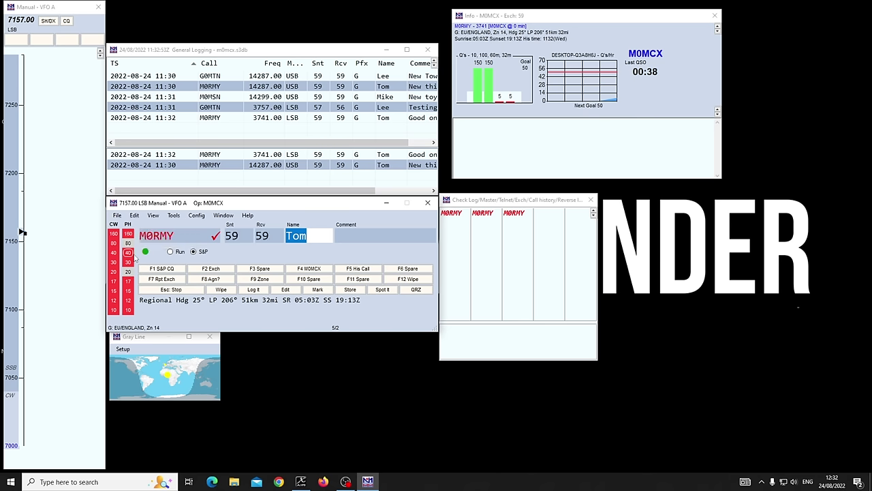
key(Return)
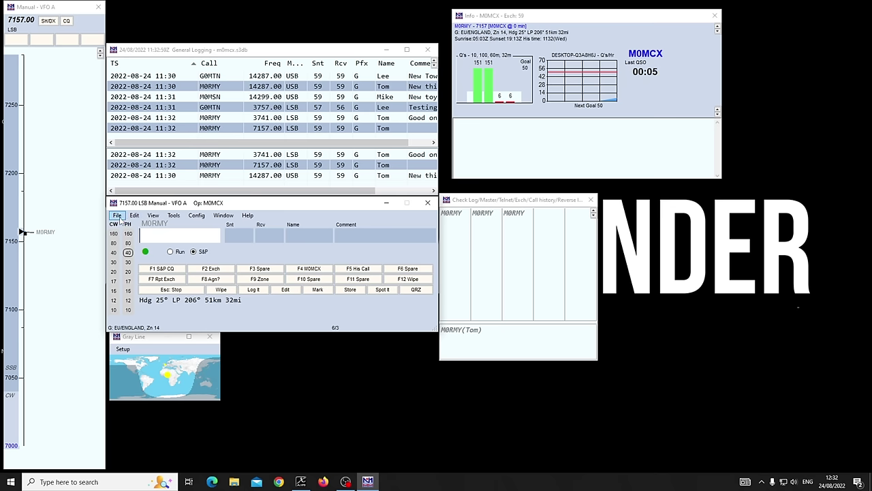
- Start a new log in the m0mcx.s3db database and set its log type to CQWWSSB (CQ WorldWide SSB)
click(117, 215)
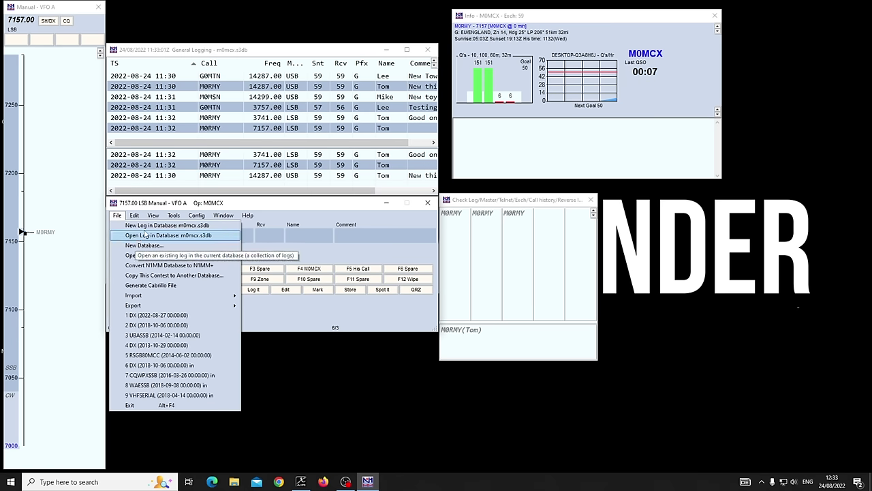
click(152, 230)
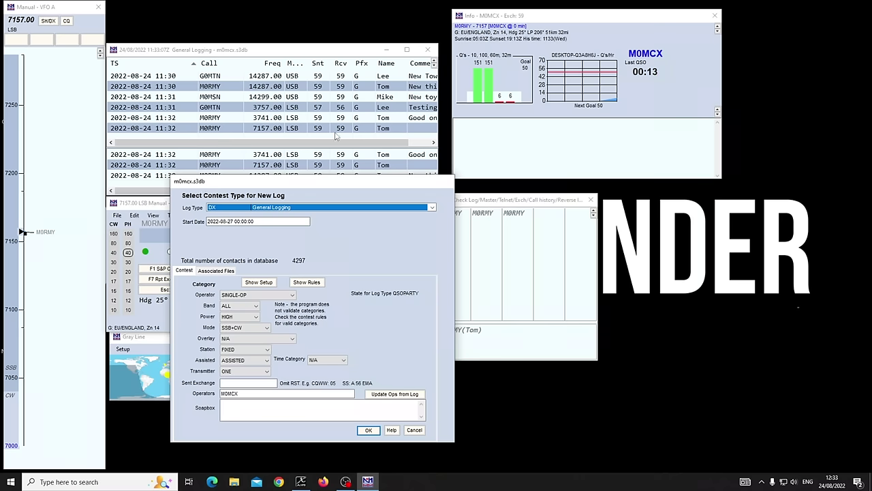
click(231, 207)
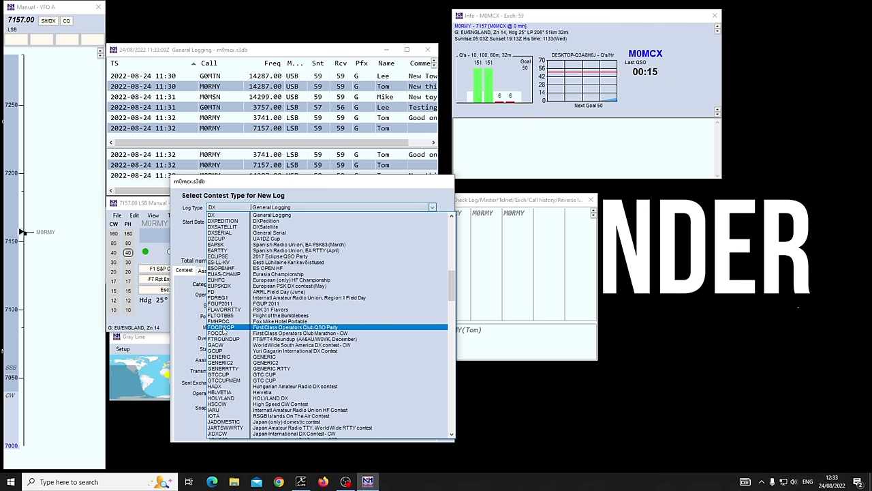
scroll(226, 329, up, 12)
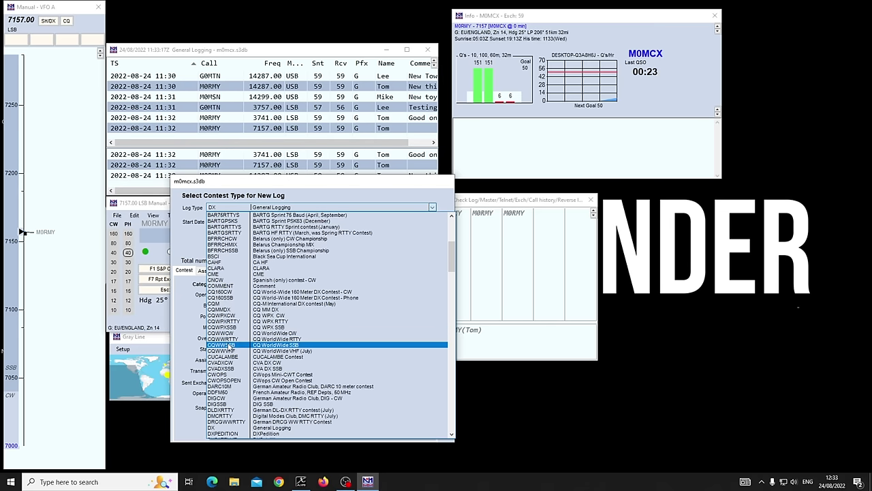
click(229, 345)
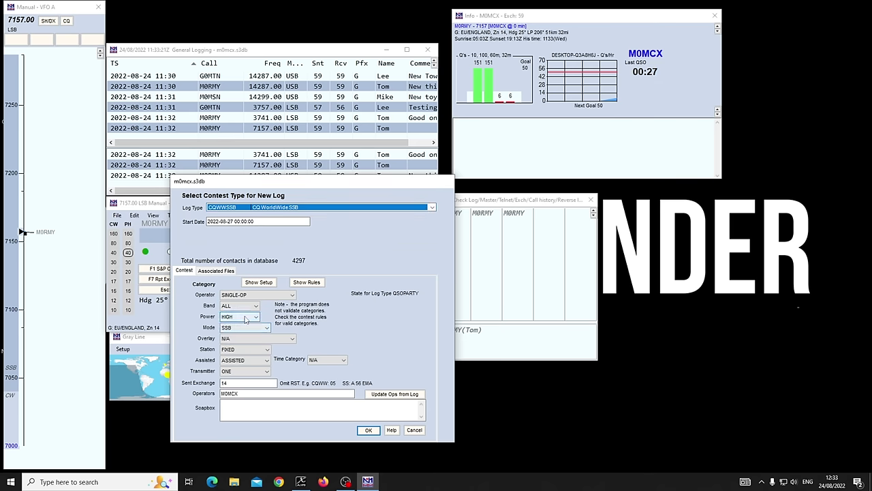
- Set the new log's contest category to LOW power and OVER-50 overlay, and open the Assisted options
click(245, 317)
click(237, 332)
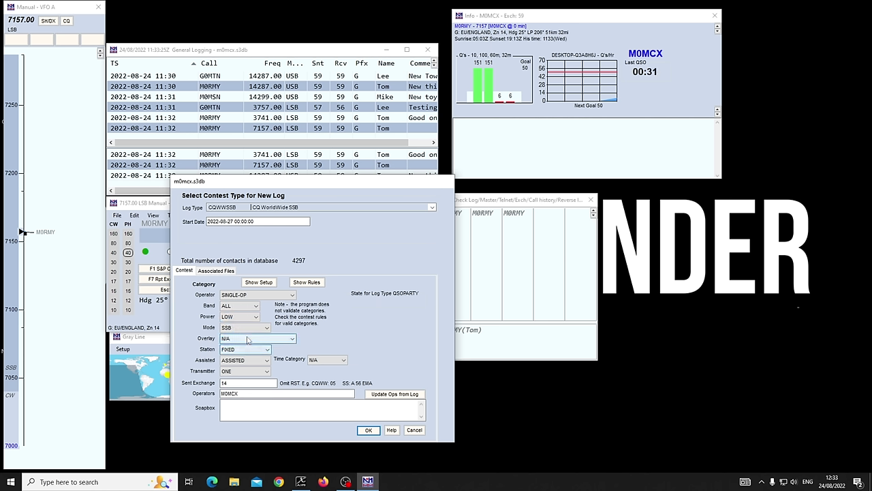
click(248, 338)
click(250, 375)
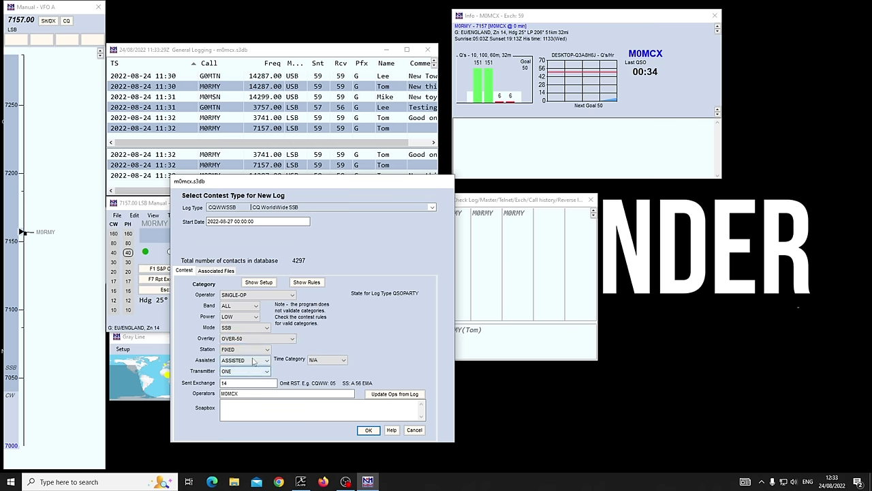
click(253, 362)
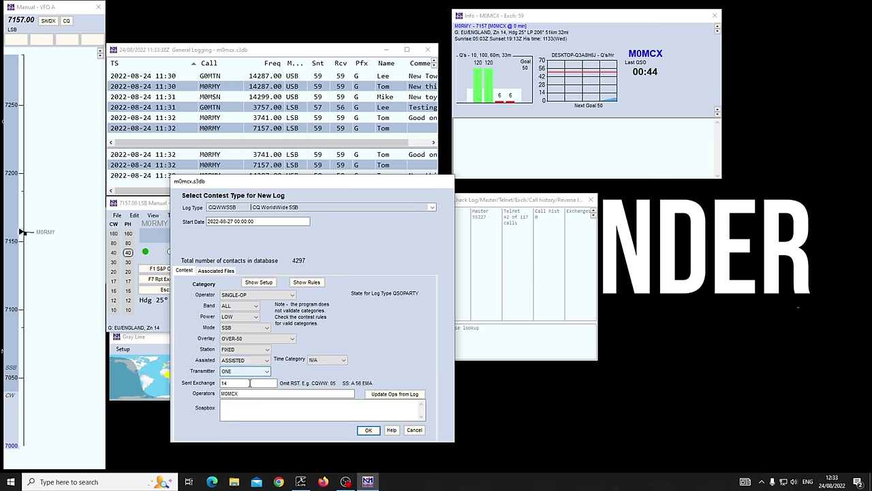
- Set the sent exchange to 14 and create the CQ WorldWide SSB log
click(242, 384)
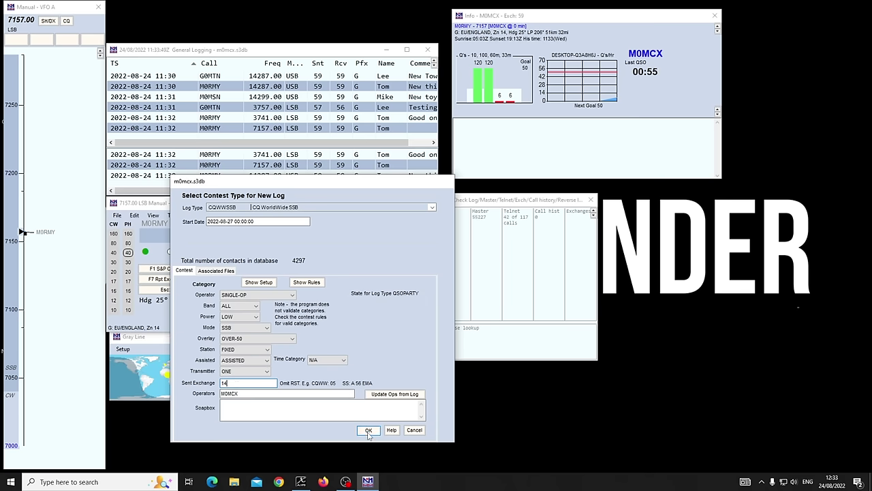
click(368, 430)
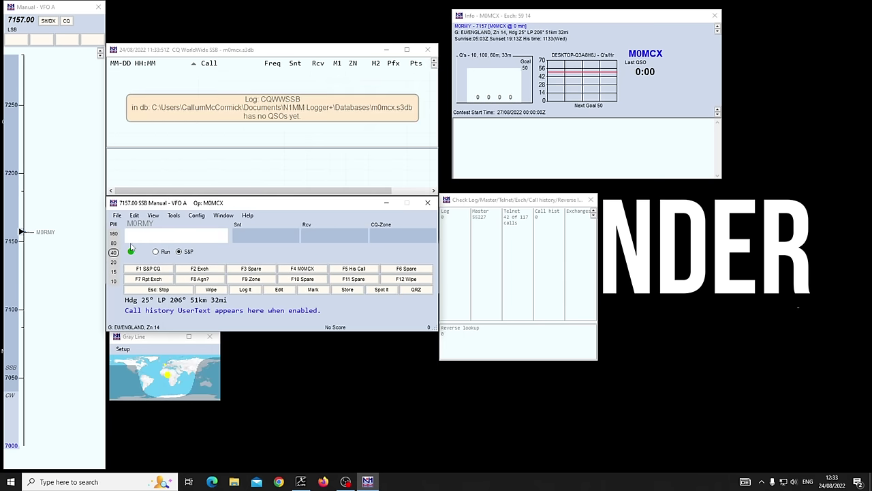
- Change the working frequency to 14255, switch the entry window to Run mode, and call CQ
text(14)
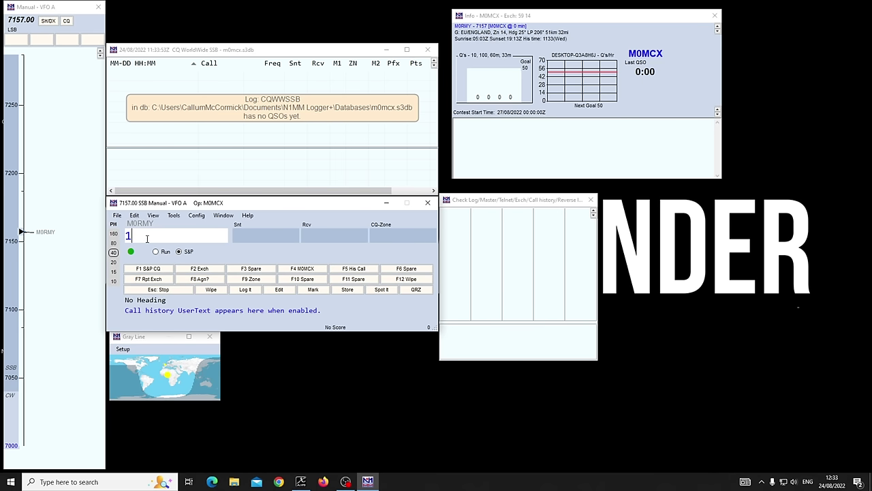
text(2)
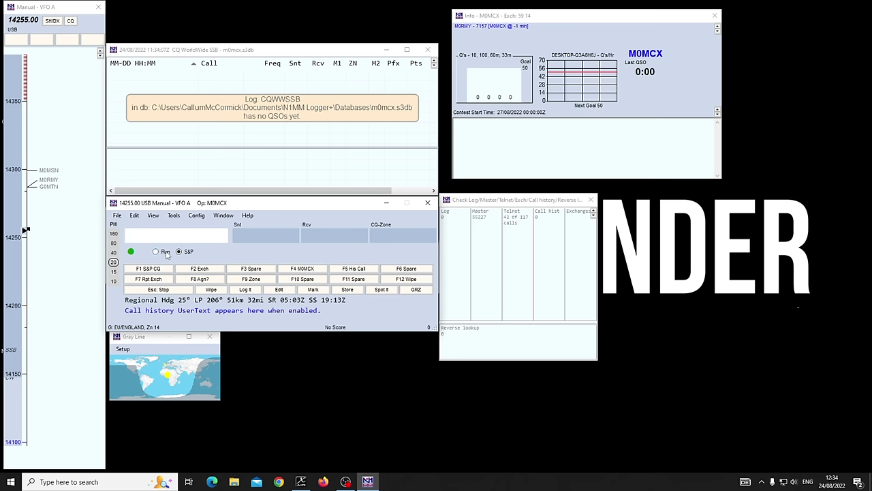
click(165, 252)
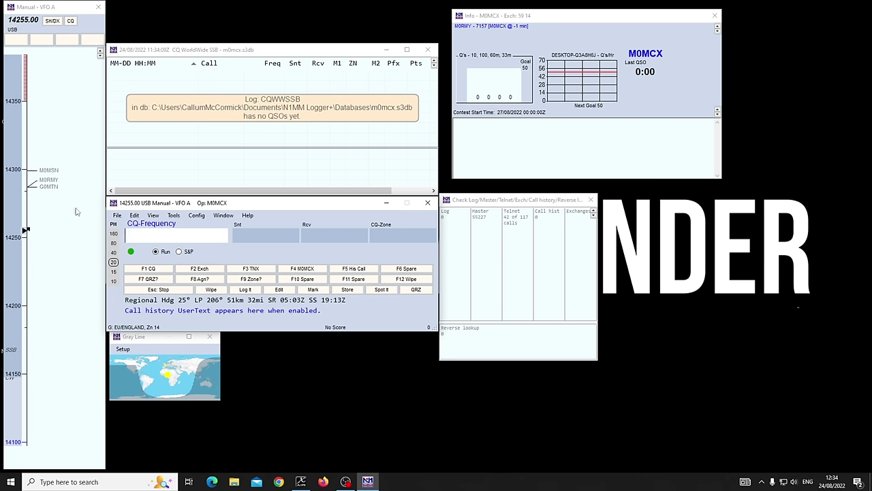
mouse_move(51, 181)
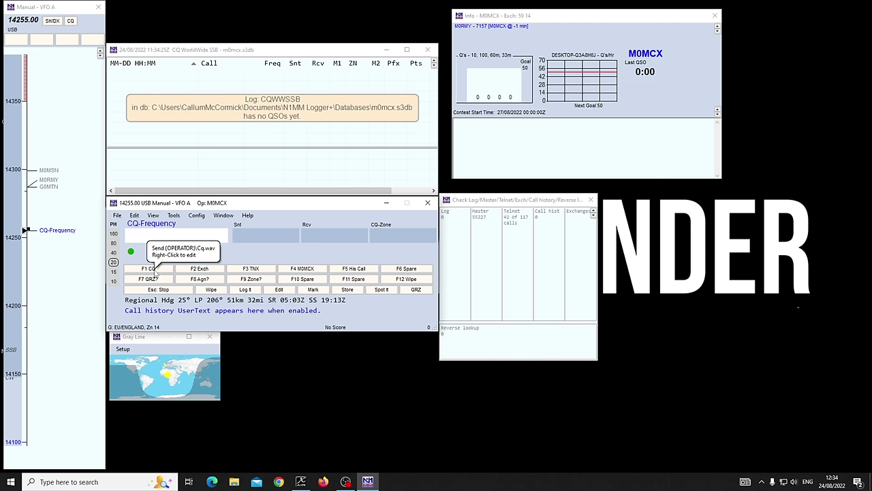
click(155, 270)
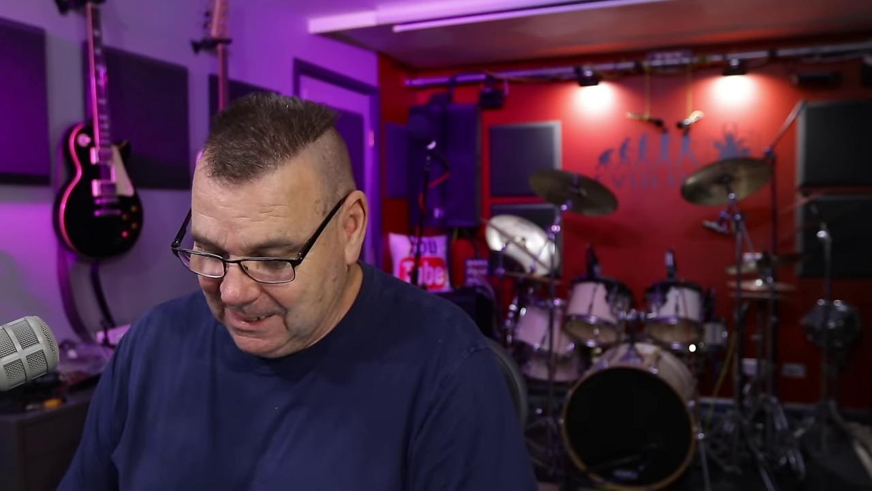
text(G0MTN)
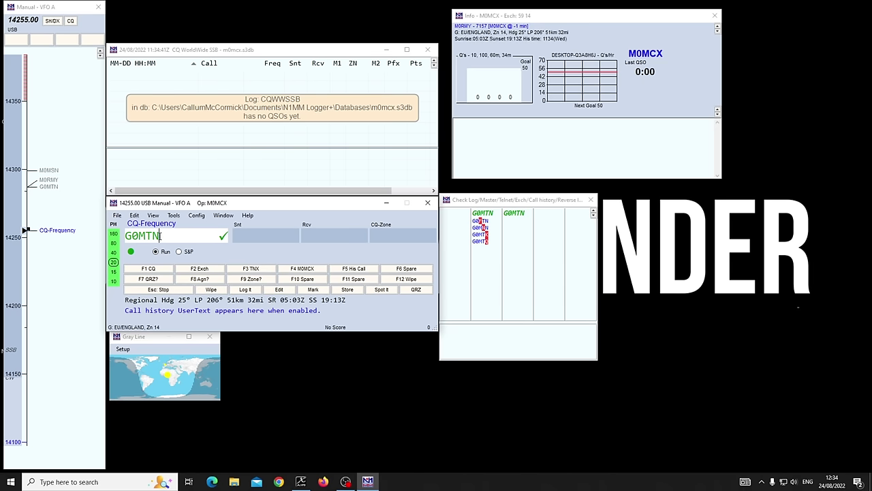
key(space)
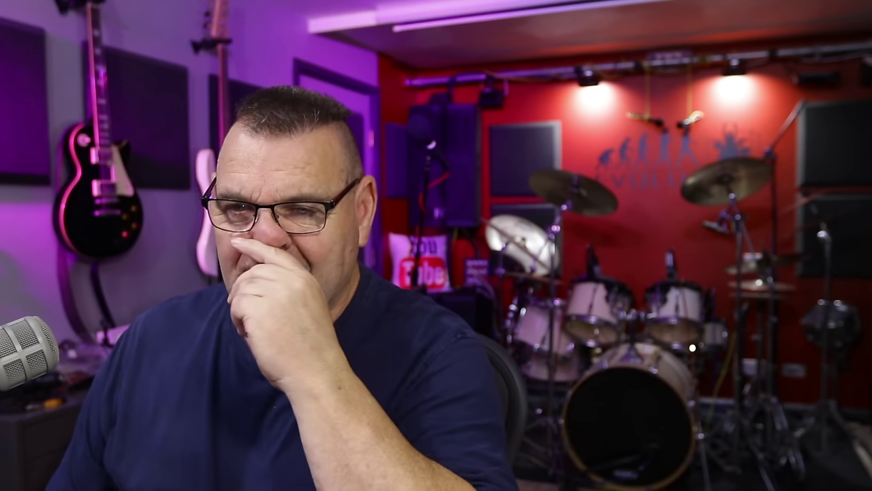
key(Return)
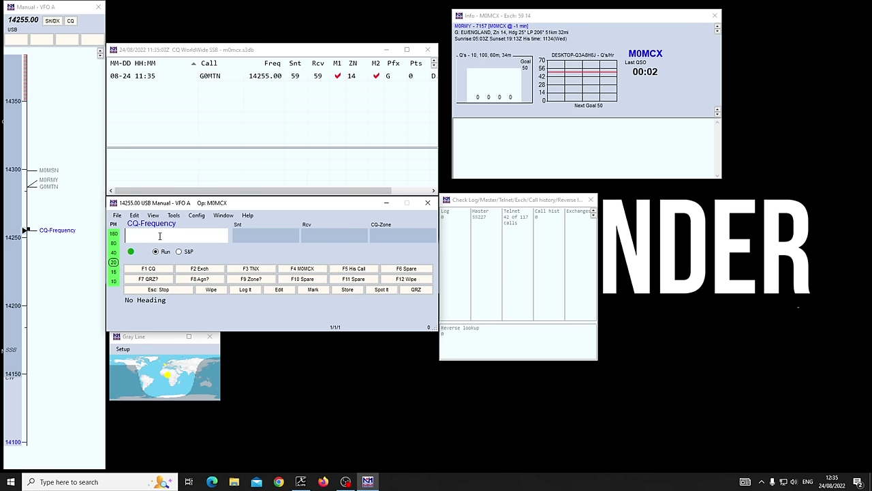
text(ZL1BQD)
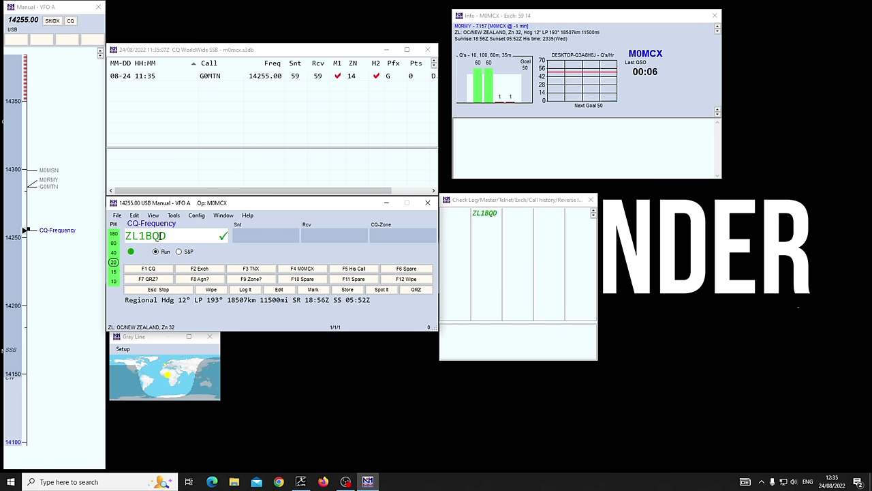
key(Return)
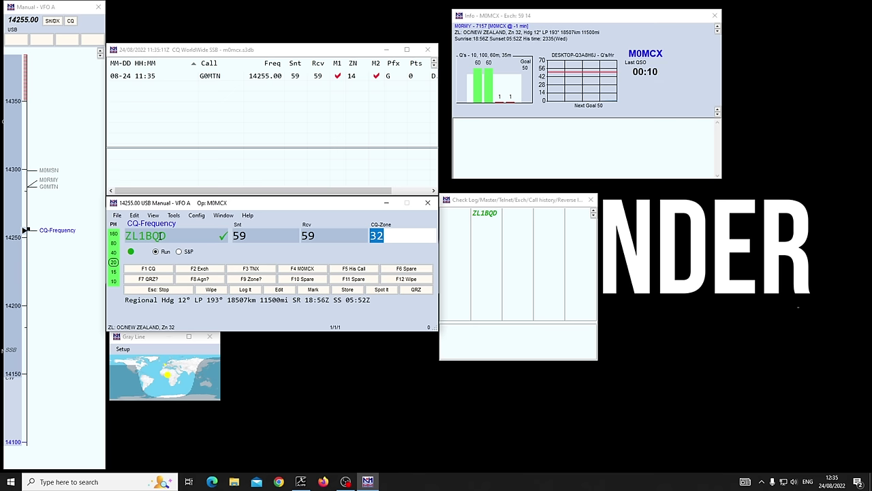
key(Return)
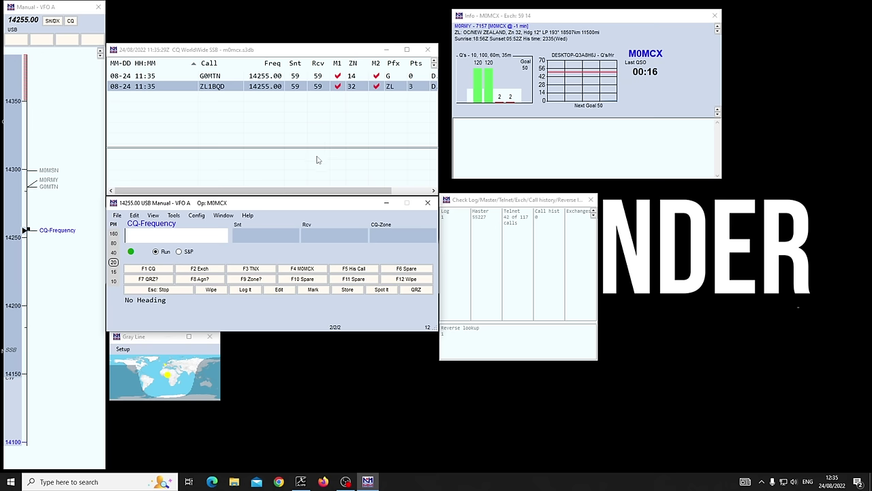
- Open the Telnet window and place it beside the entry window so its whole width is visible
click(228, 217)
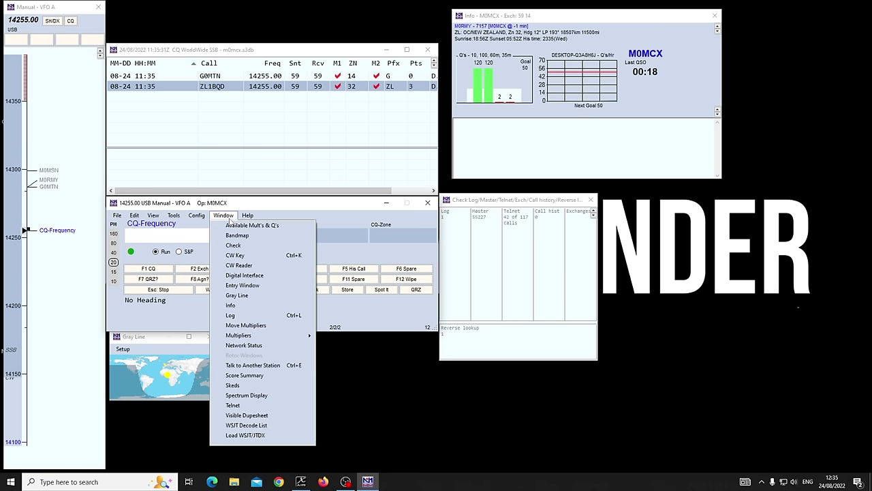
click(247, 406)
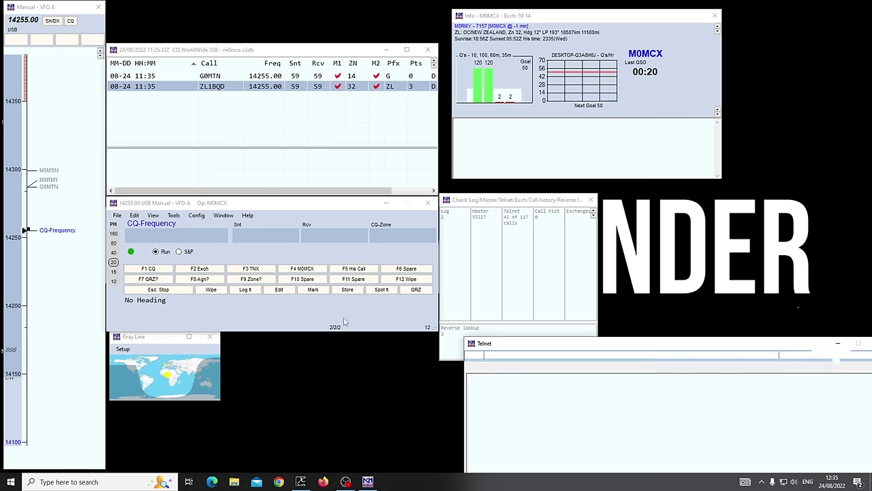
drag(542, 342, 347, 227)
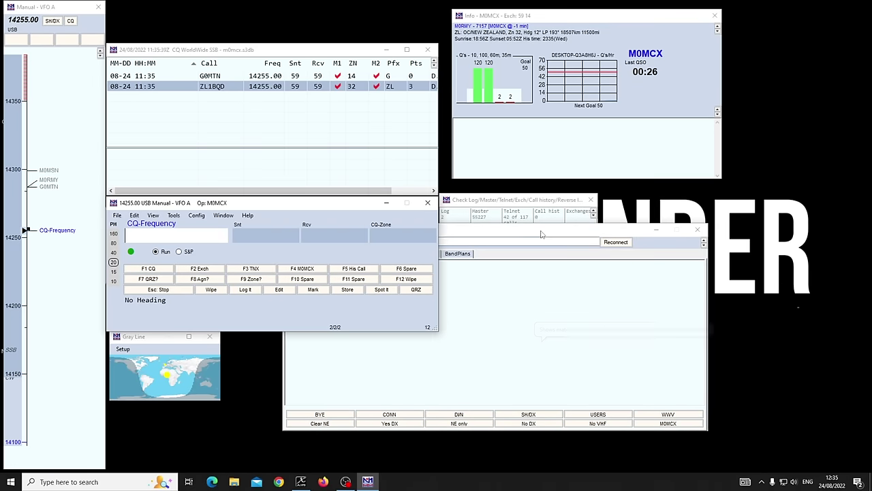
drag(540, 234, 694, 229)
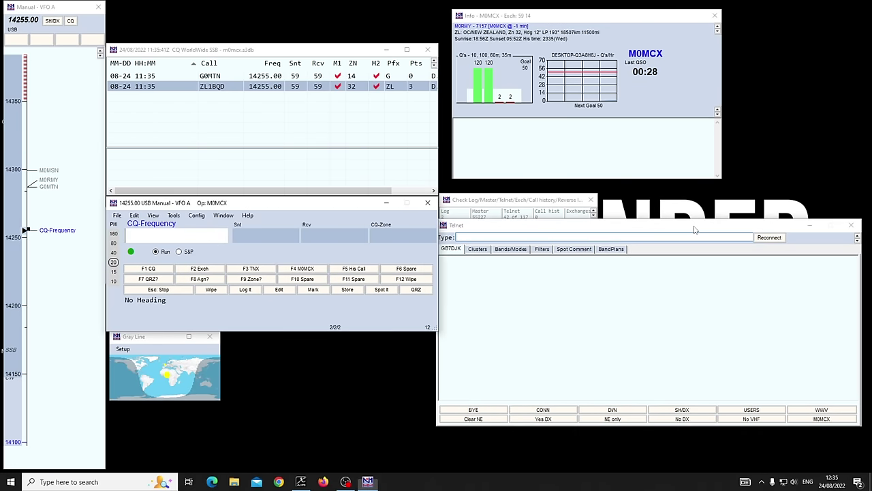
- Check the selected favourite cluster and logon callsign, connect to the GB7DJK cluster, and log on as M0MCX
click(477, 249)
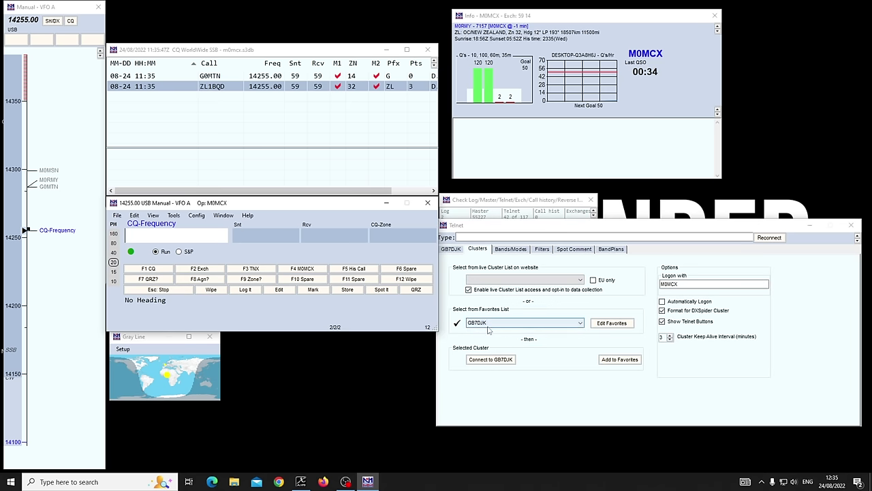
click(687, 284)
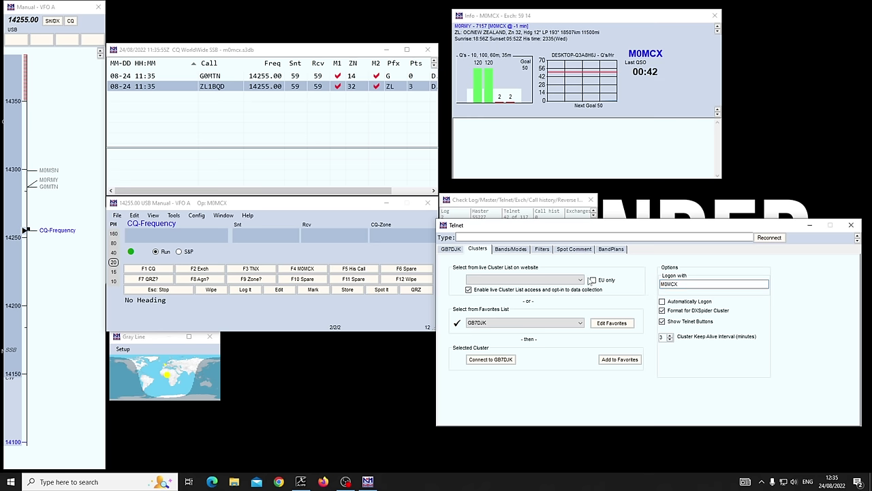
click(455, 250)
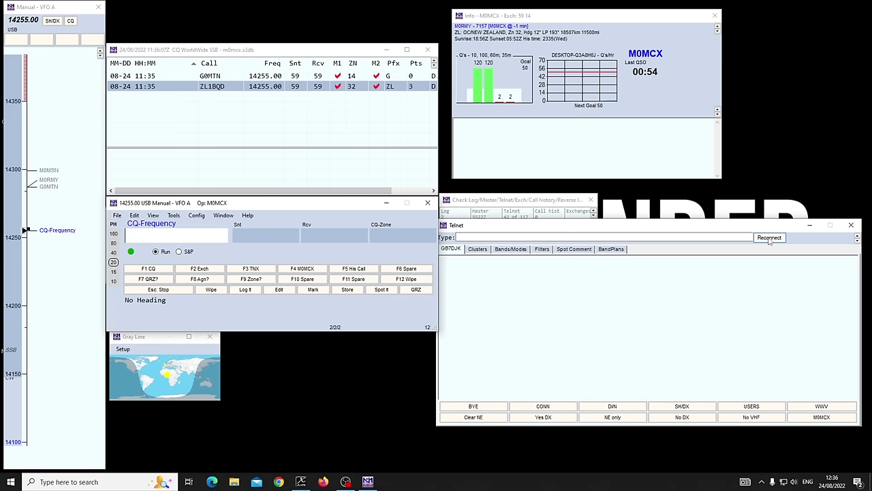
click(766, 238)
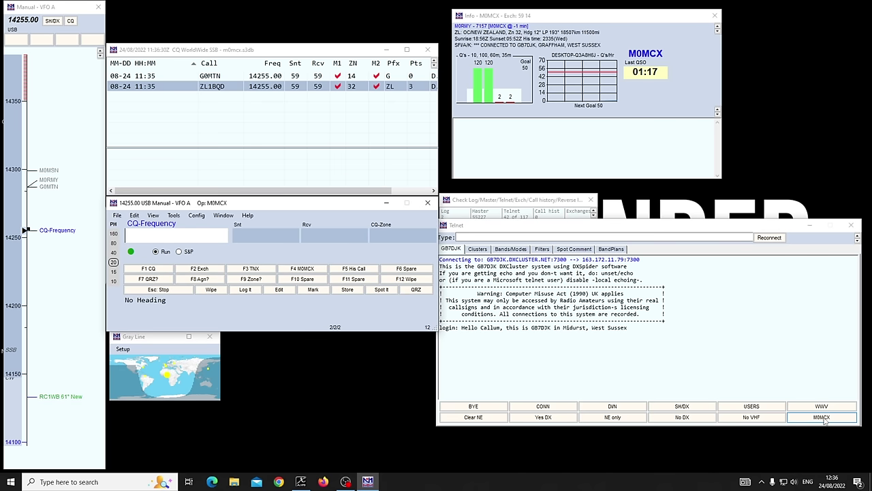
click(823, 417)
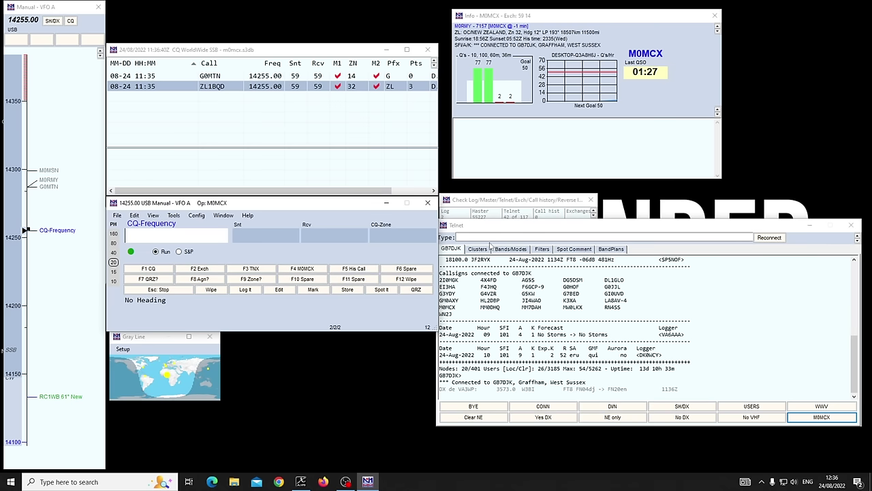
- Move the Telnet window up to just below the Info window and request recent DX spots with SH/DX/120
click(490, 237)
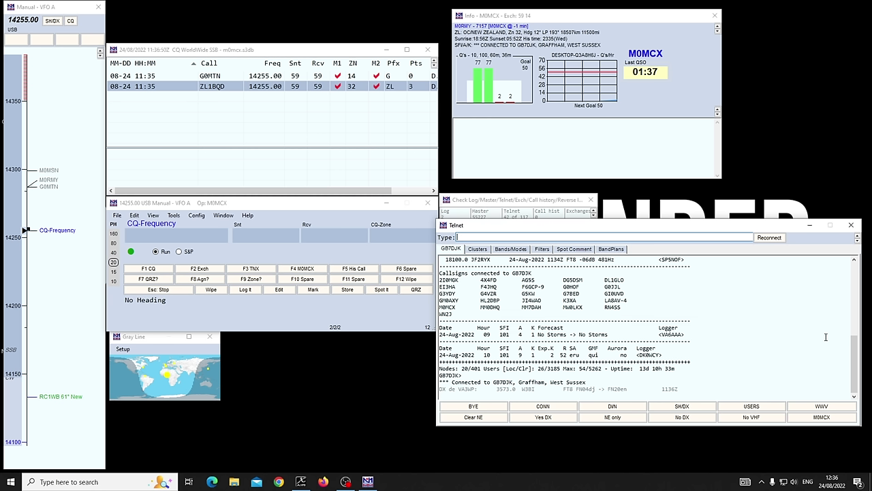
click(395, 311)
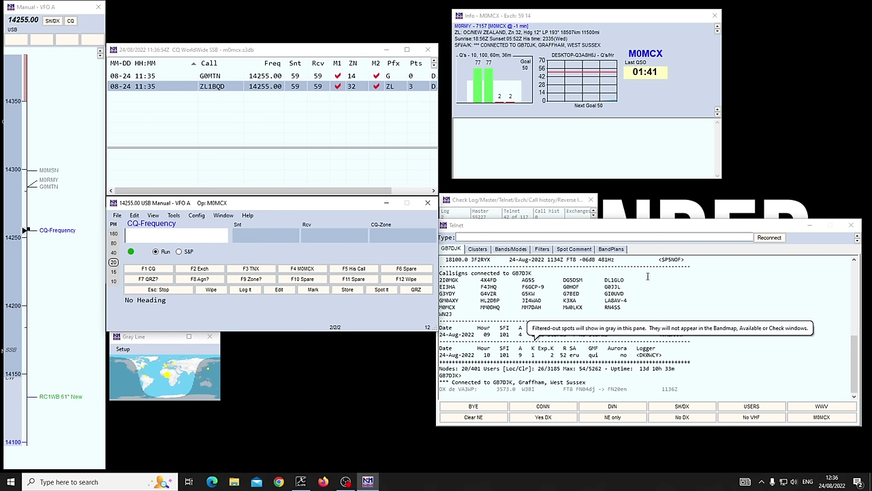
click(519, 229)
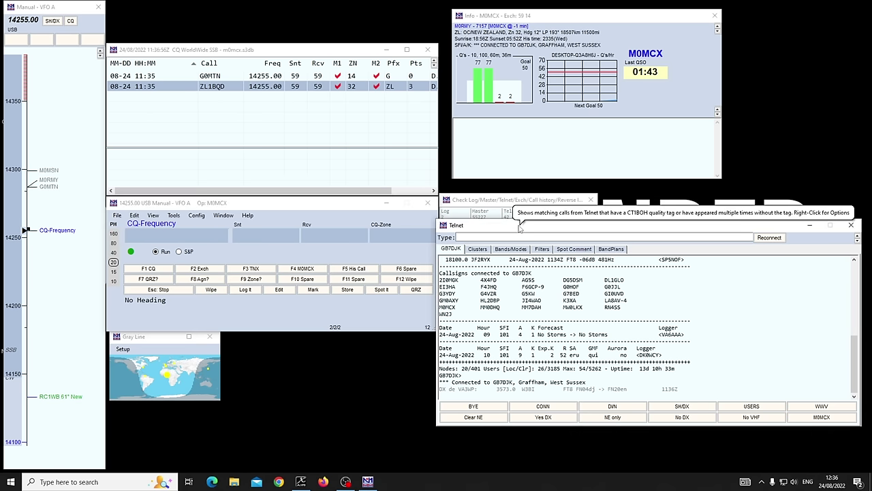
drag(519, 229, 520, 191)
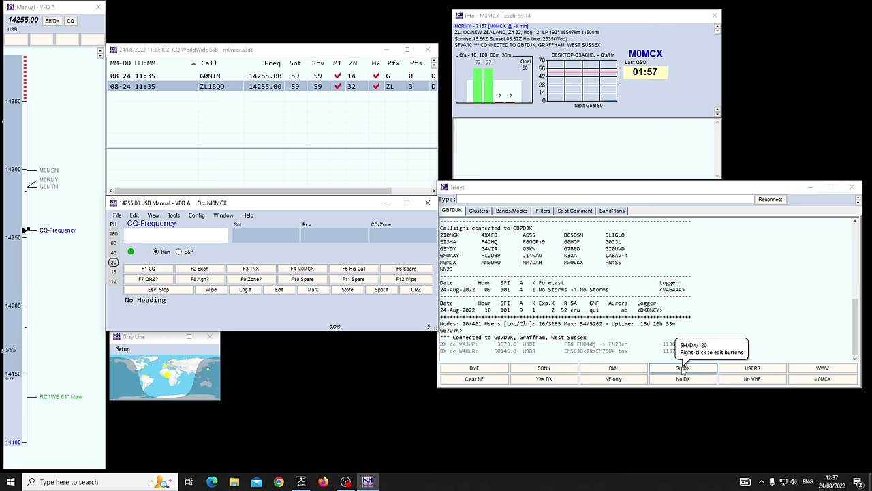
click(683, 370)
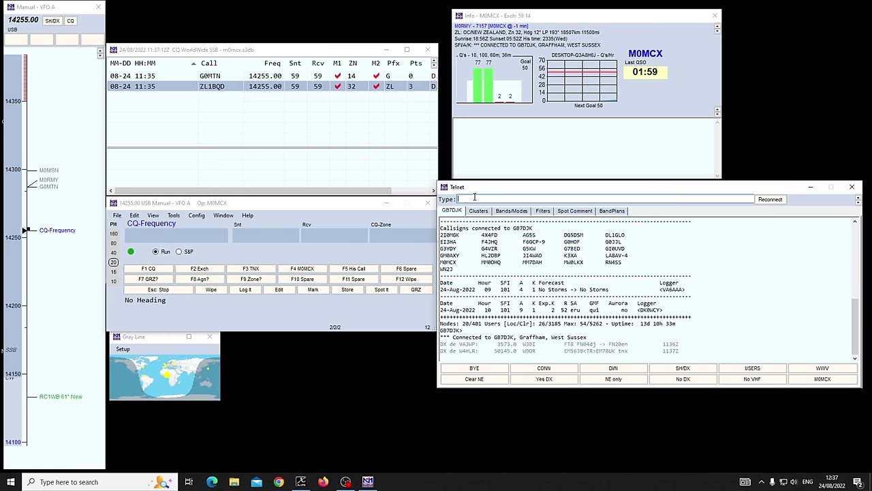
click(706, 370)
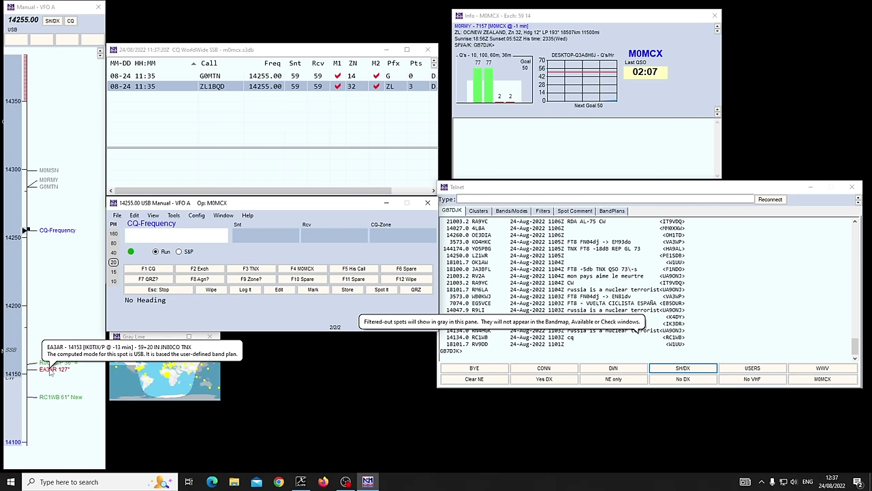
- Tune to the R0UAQ/P spot on 14156.90 from the bandmap and fill the entry fields with it
mouse_move(53, 363)
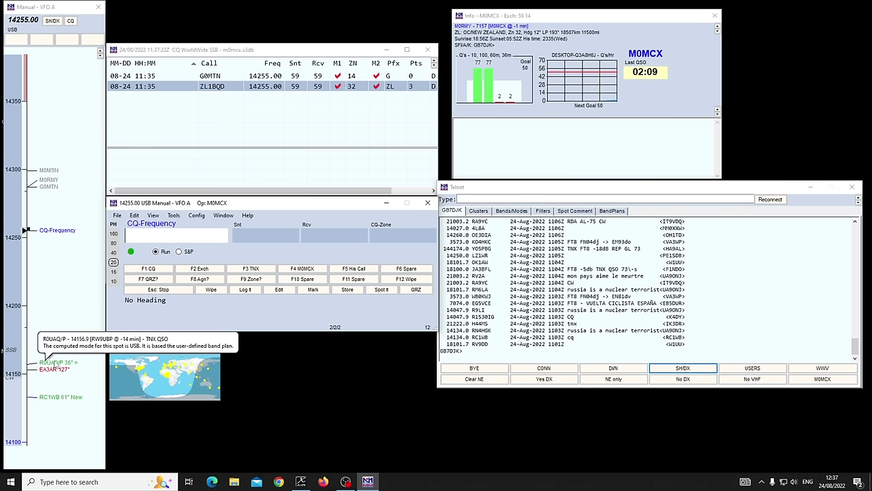
click(53, 363)
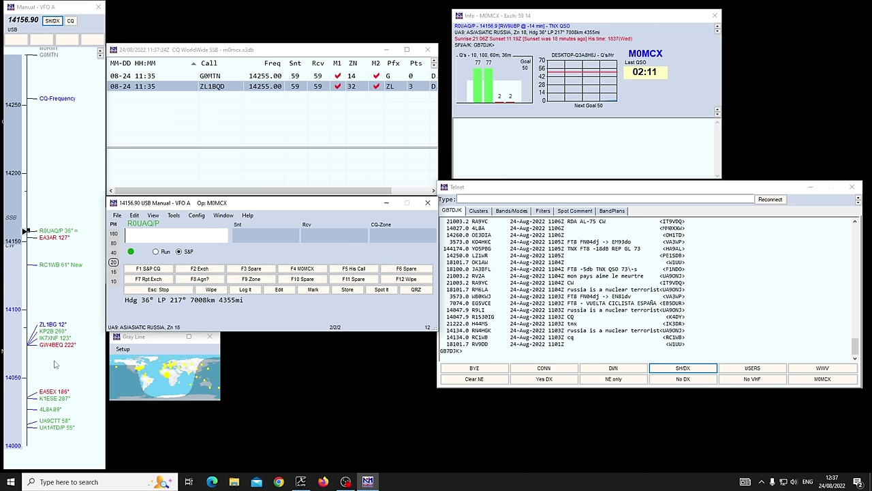
key(space)
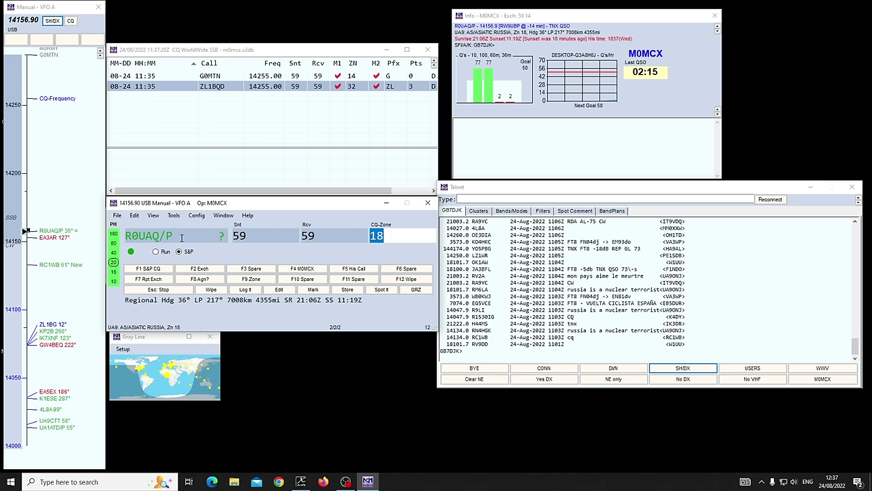
- Tune to the EA3AR spot on 14153, fill the entry fields with it, and highlight its CQ zone and callsign for checking
click(54, 238)
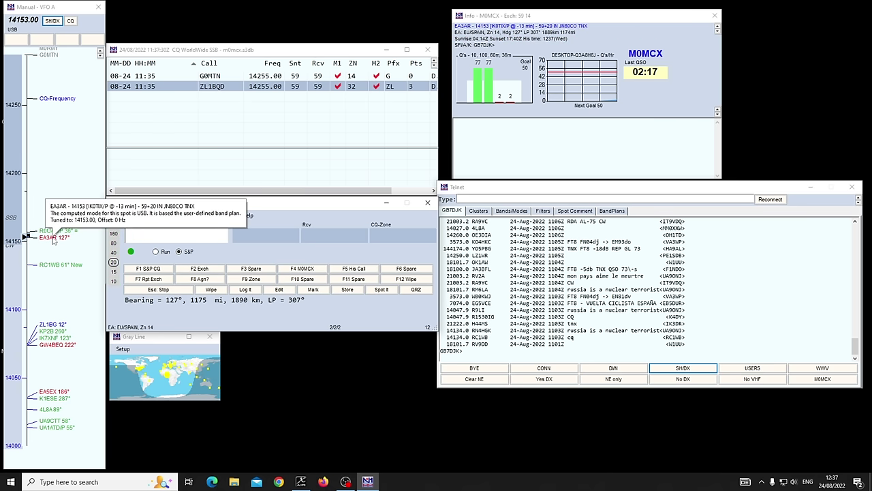
key(space)
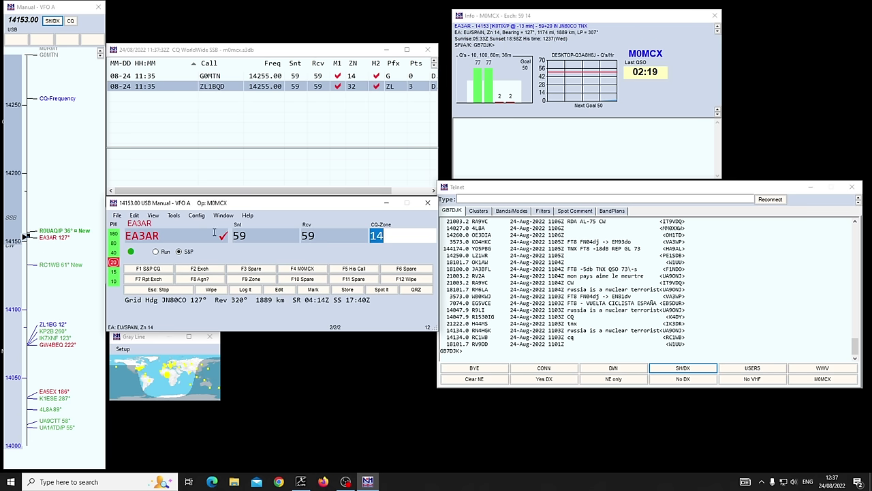
click(400, 236)
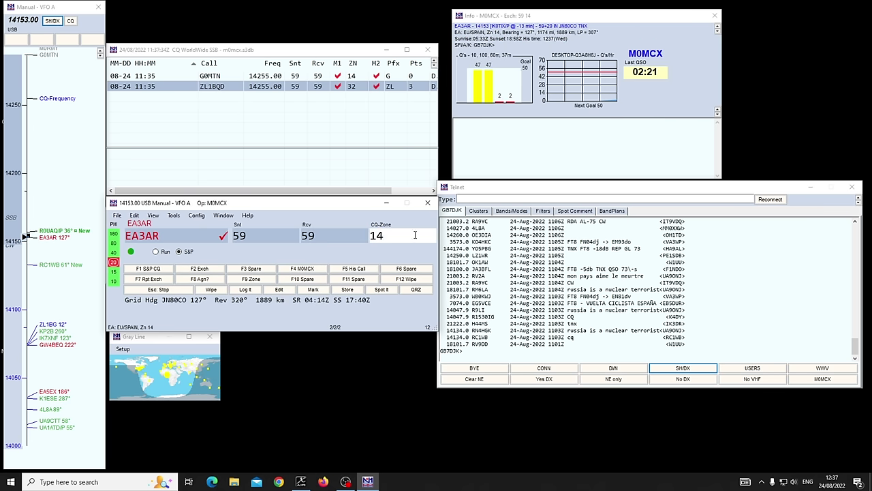
drag(414, 234, 357, 239)
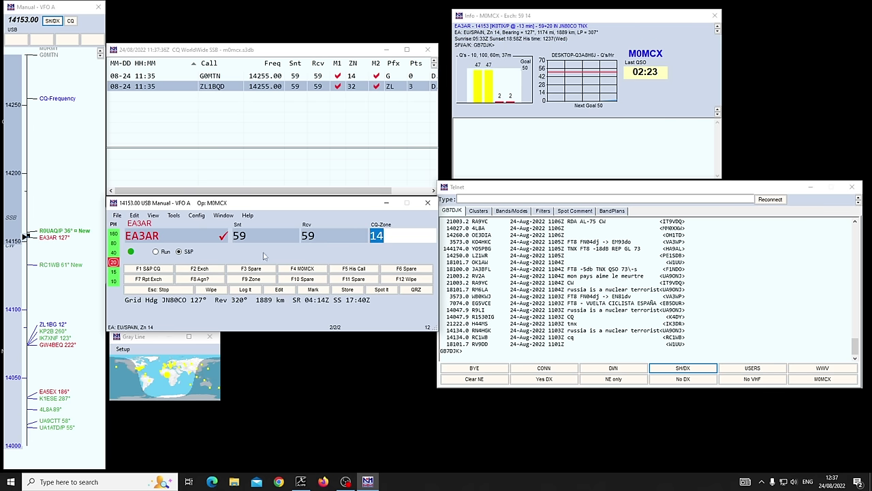
click(189, 236)
drag(191, 235, 100, 232)
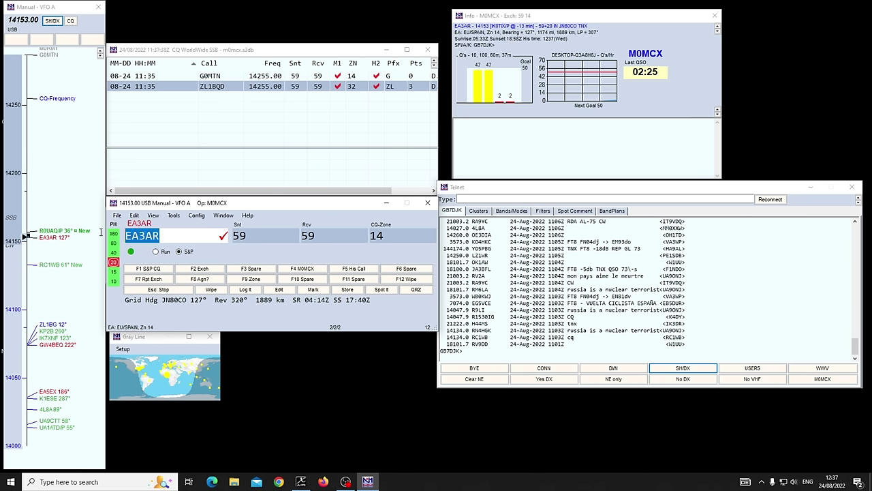
click(178, 238)
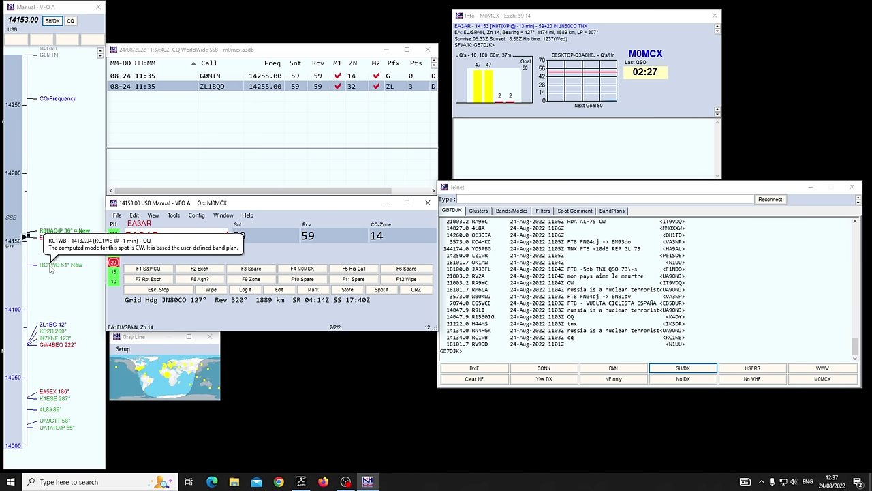
- Tune to the K1ESE spot on 14034.97 from the bandmap and fill the entry fields with it
click(51, 399)
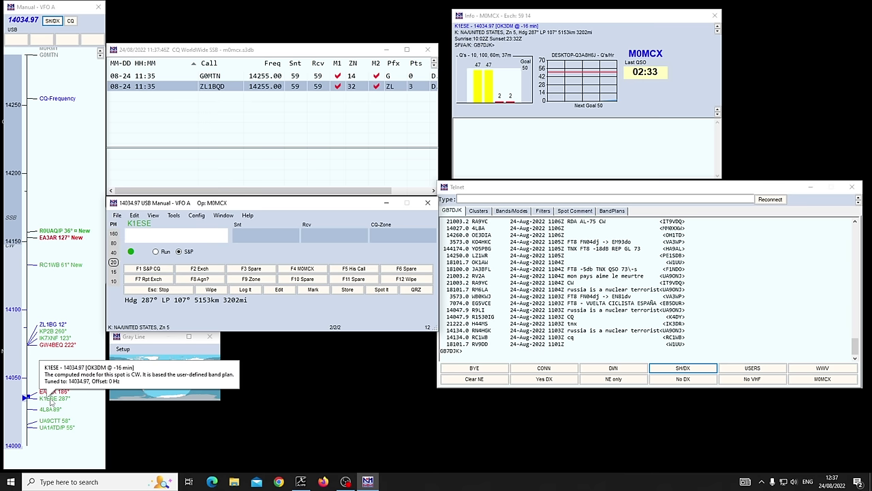
key(space)
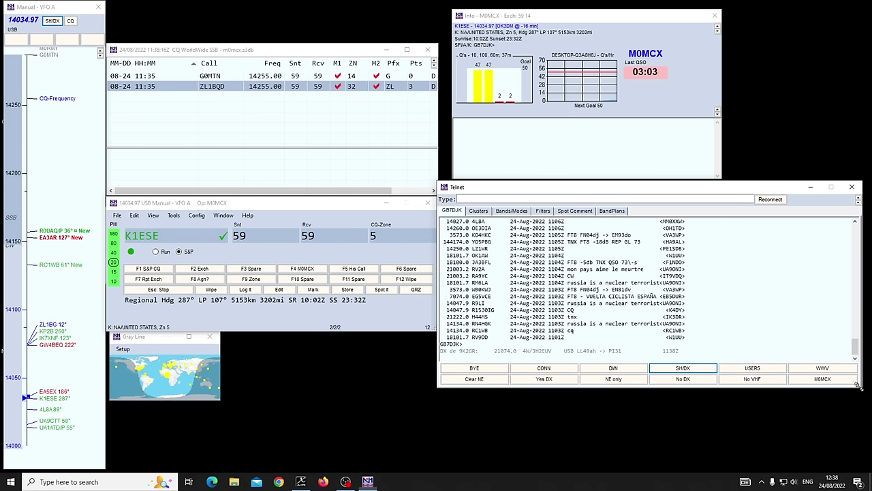
- Shrink the Telnet window and tile it, the Log and the Info windows closely around the entry window, and save the window positions
drag(860, 387, 634, 247)
drag(534, 192, 317, 340)
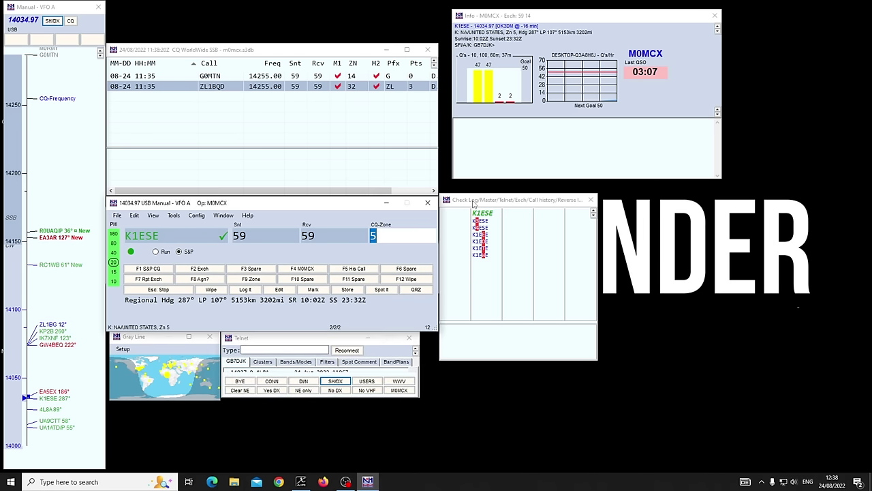
drag(511, 16, 499, 30)
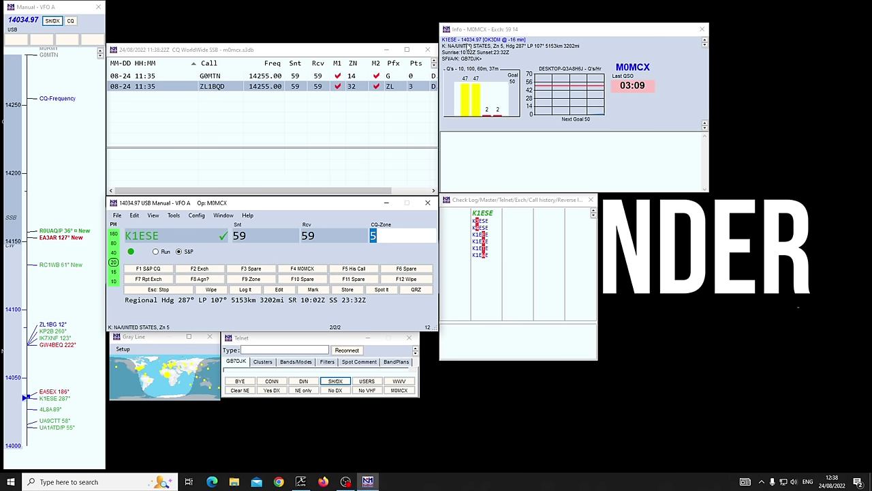
drag(209, 49, 209, 2)
drag(493, 30, 489, 8)
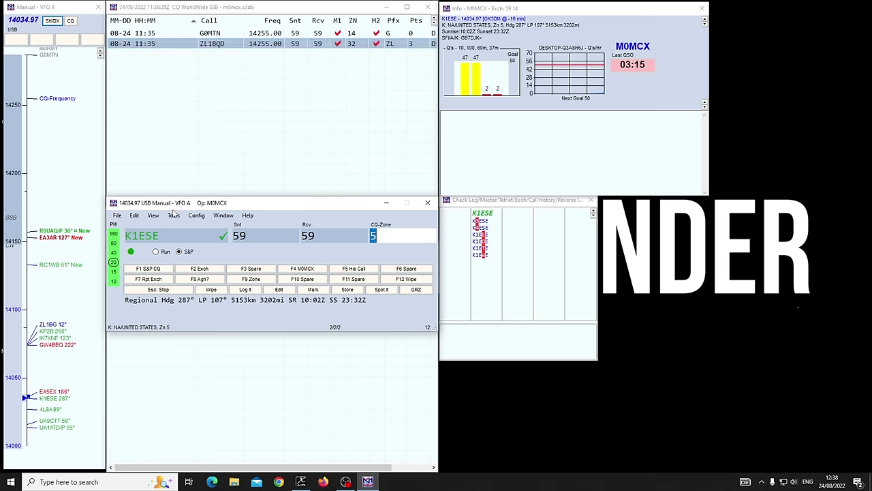
click(174, 215)
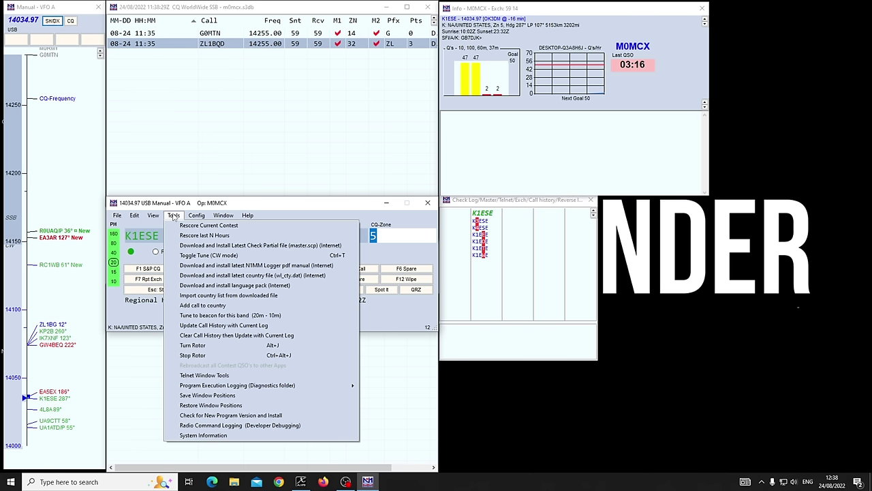
click(211, 396)
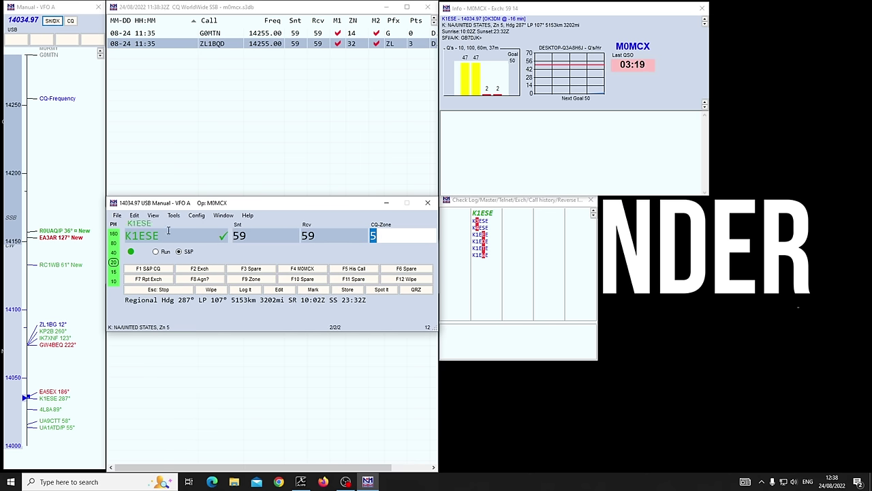
- Wipe K1ESE from the entry fields and change the operator to M0RMY
click(170, 237)
key(alt+w)
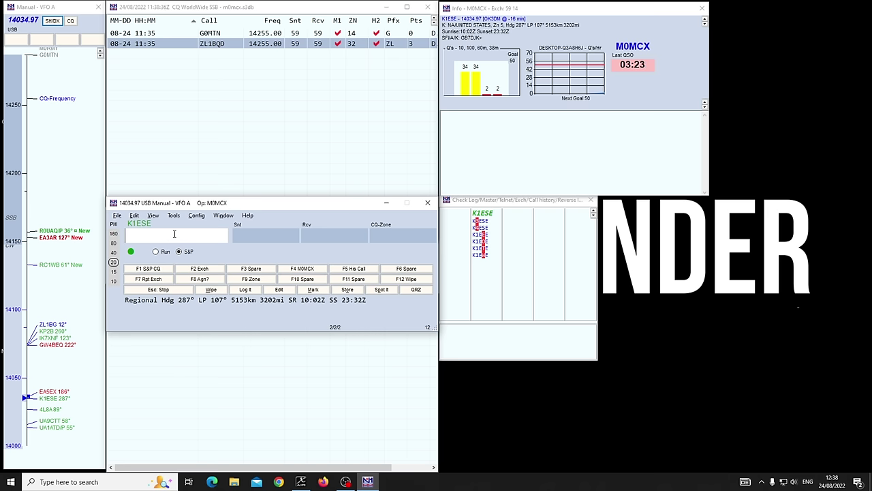
key(ctrl+o)
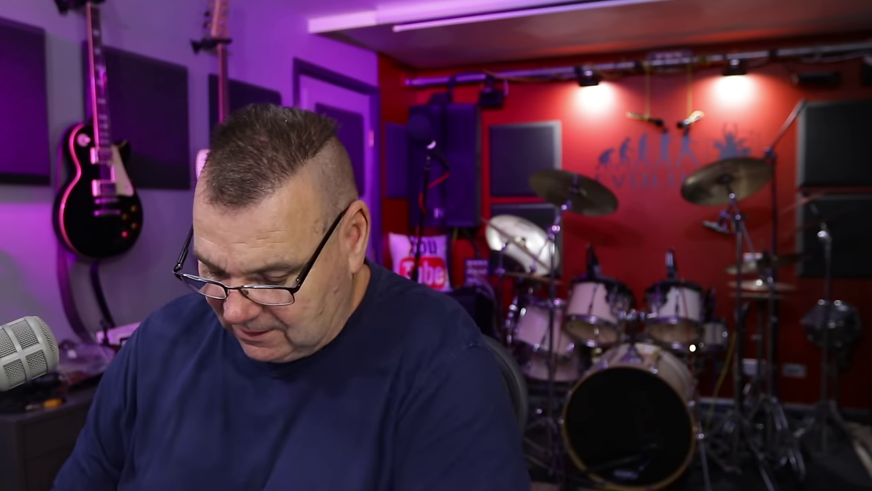
text(0mny)
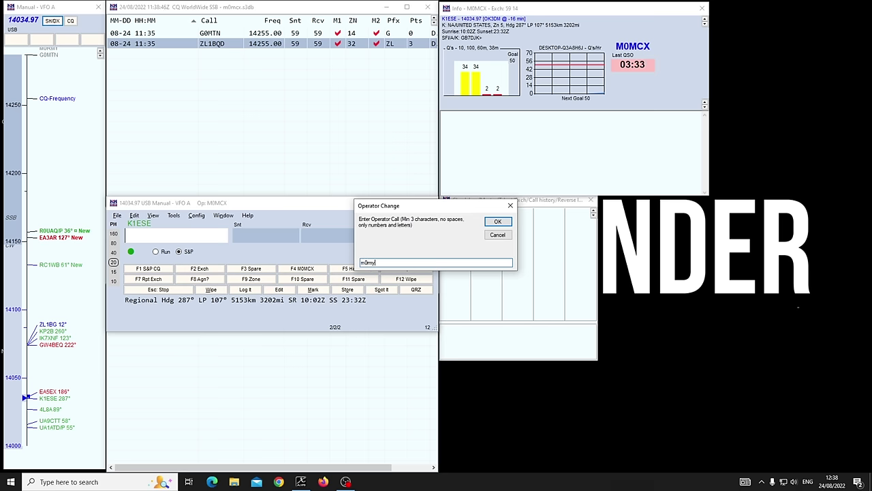
text(rmy)
key(Return)
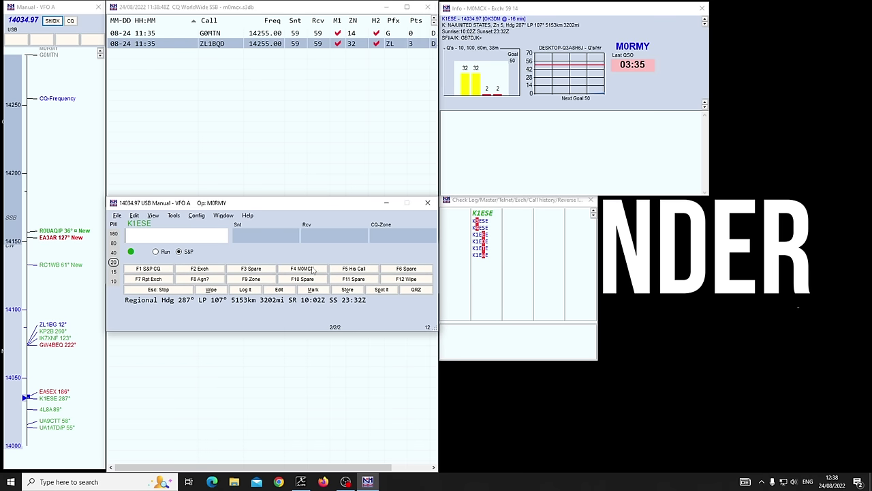
- Arrange a different layout for M0RMY with Telnet above a taller Log window and the entry window below, and save the window positions
drag(355, 204, 692, 370)
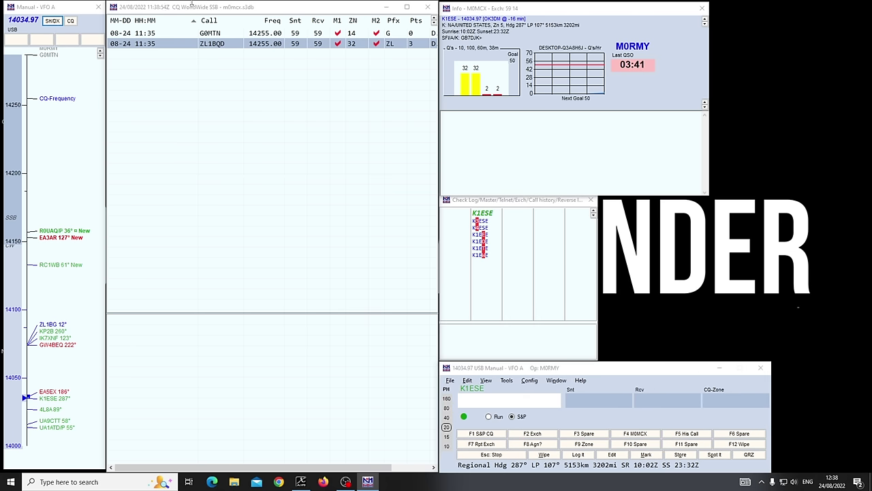
drag(192, 8, 194, 62)
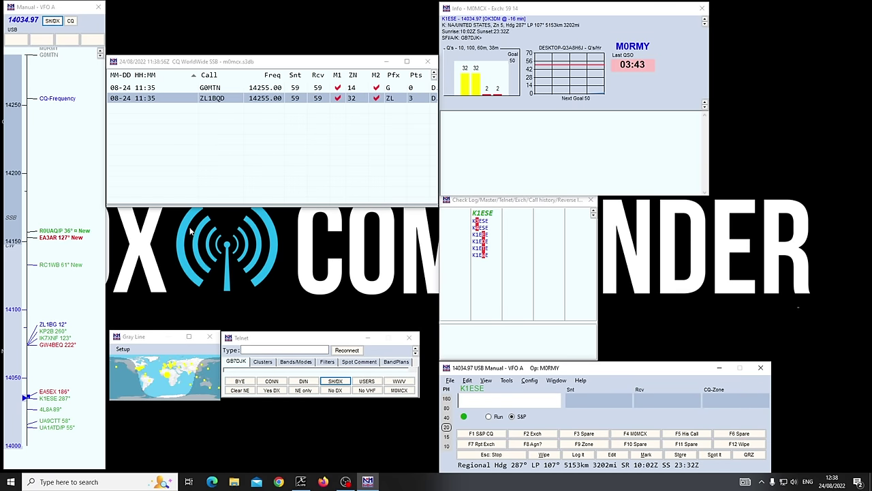
drag(200, 208, 185, 273)
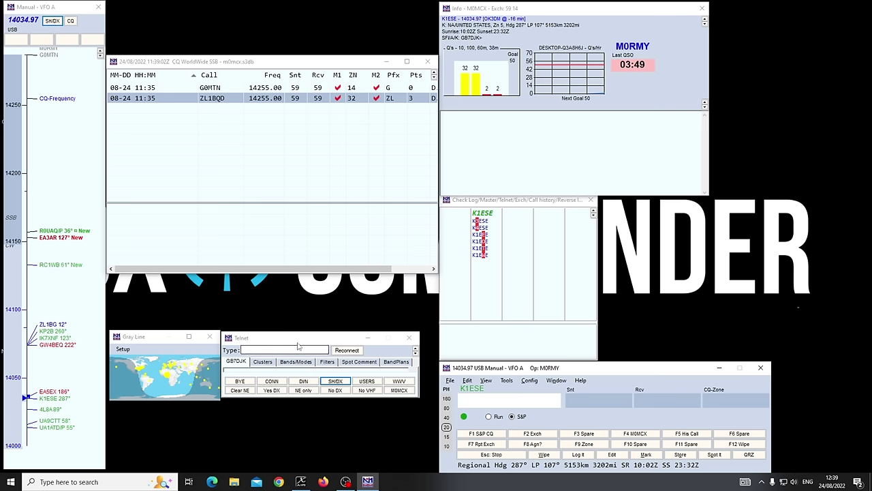
drag(187, 341, 185, 12)
drag(346, 68, 345, 136)
drag(539, 375, 346, 320)
click(314, 327)
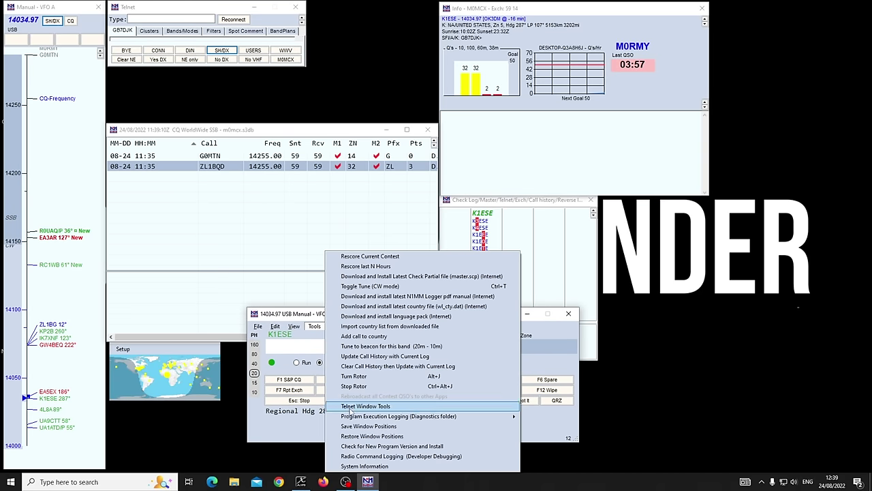
click(375, 427)
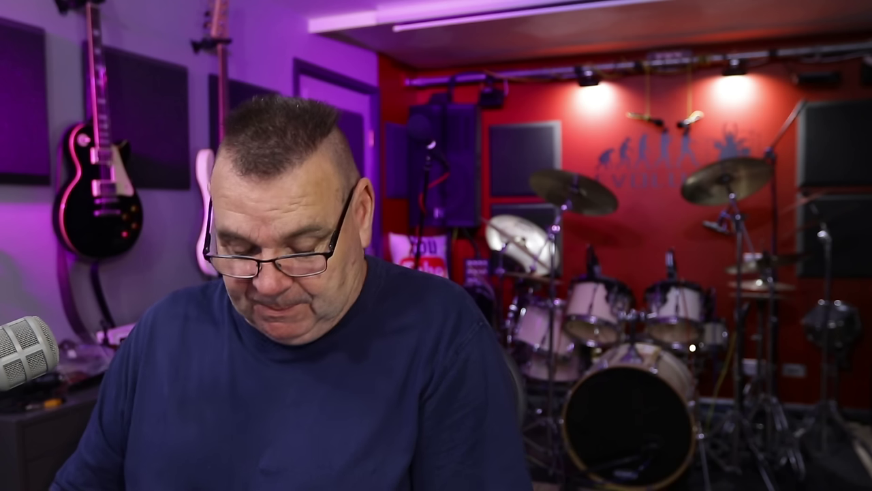
- Change the operator to M0MCX
key(ctrl+o)
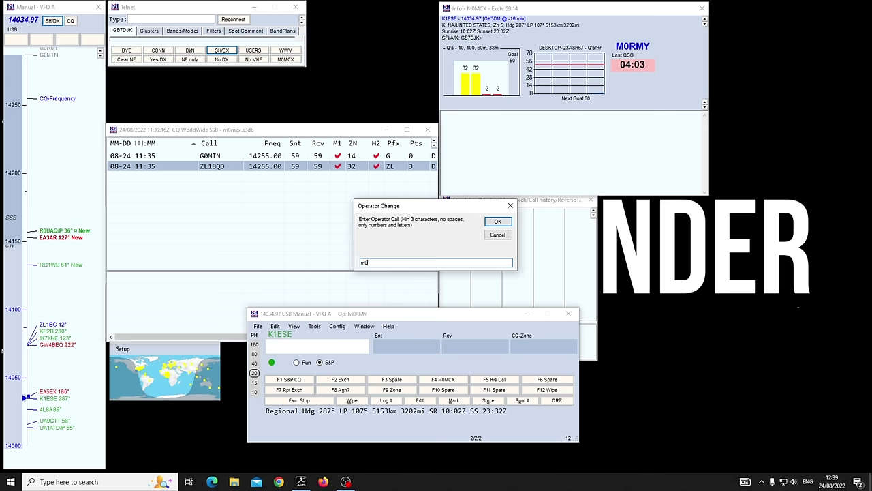
key(Return)
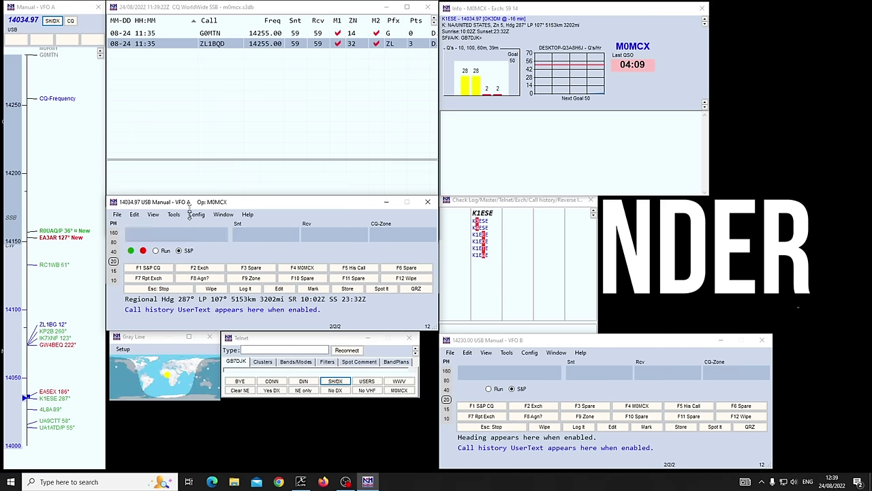
- Move the Gray Line, Telnet and Check windows out of the way and place the VFO B entry window directly beside the VFO A entry window
drag(179, 136, 178, 194)
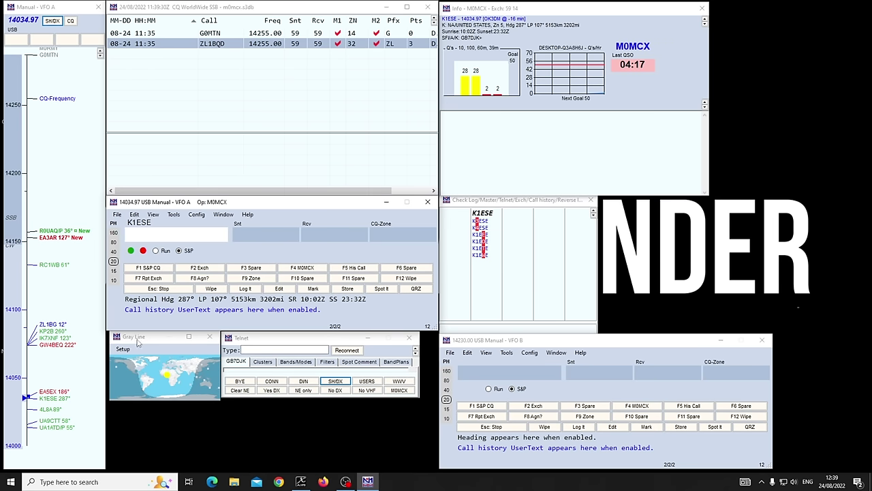
drag(138, 342, 717, 254)
click(278, 342)
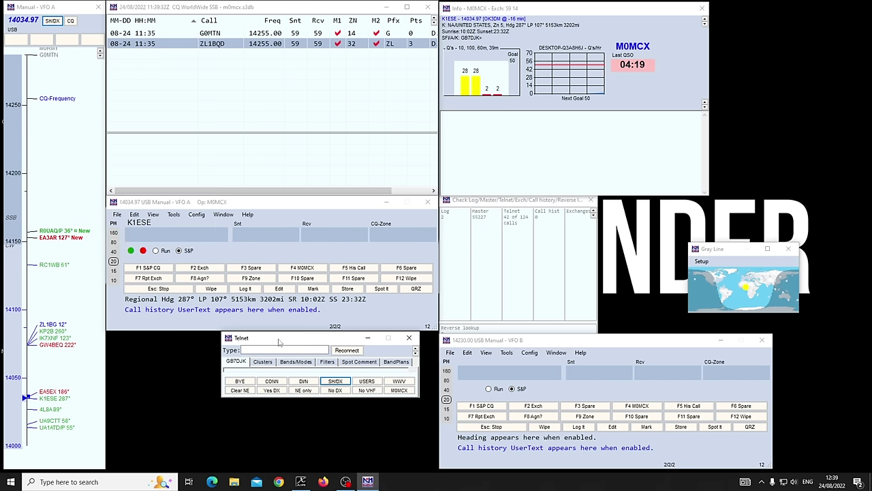
drag(278, 342, 590, 212)
click(284, 239)
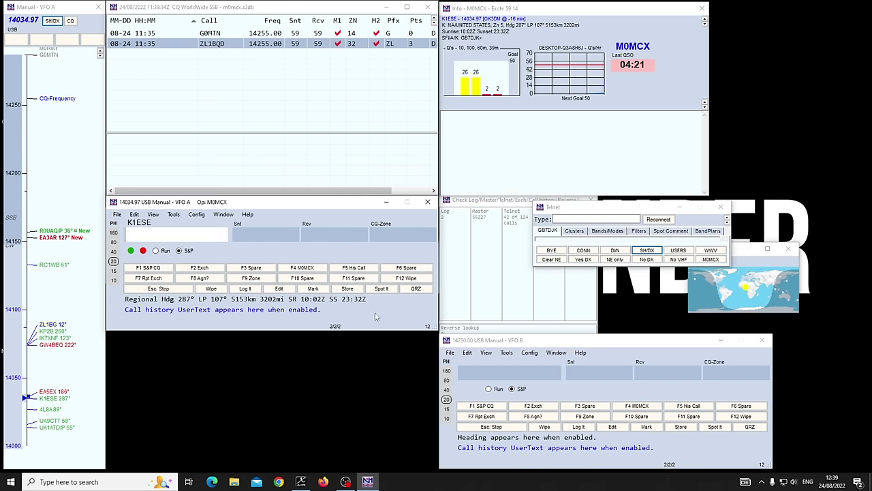
drag(474, 203, 182, 312)
click(472, 341)
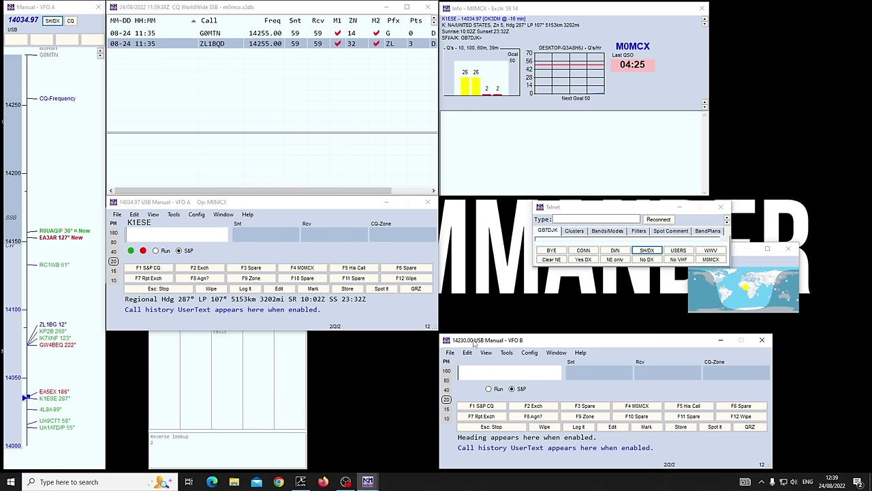
drag(573, 206, 655, 121)
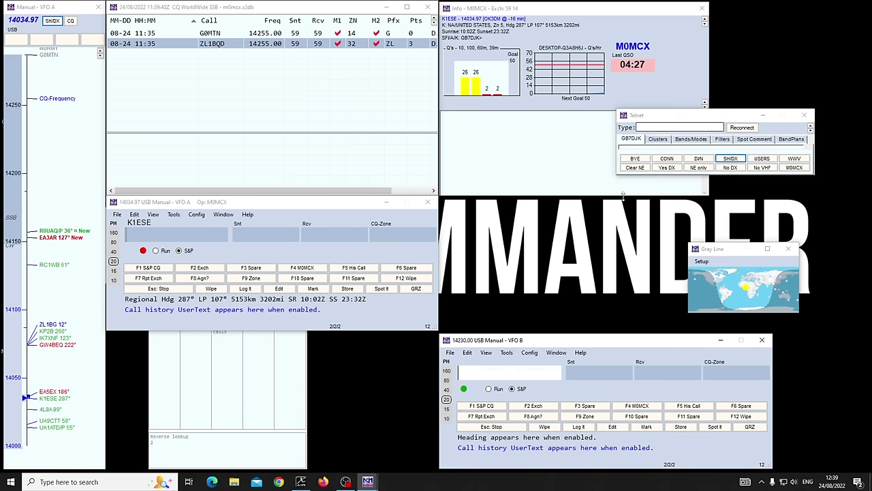
drag(724, 257, 335, 370)
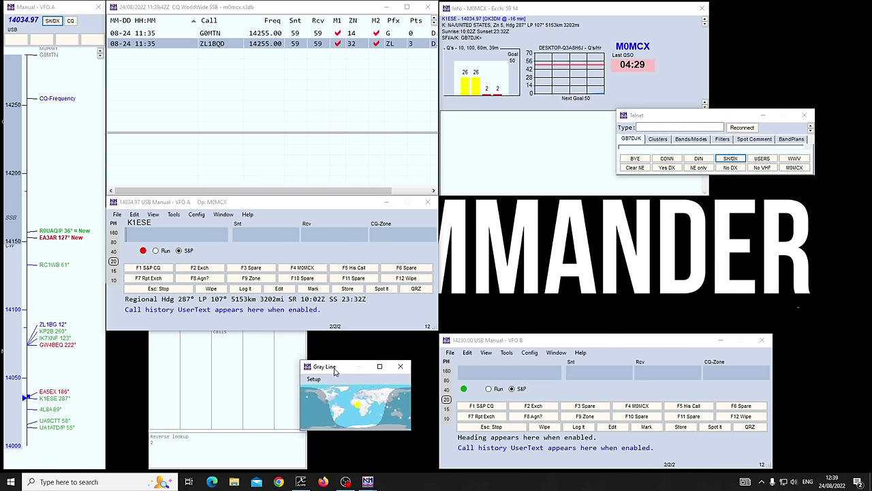
drag(485, 341, 479, 205)
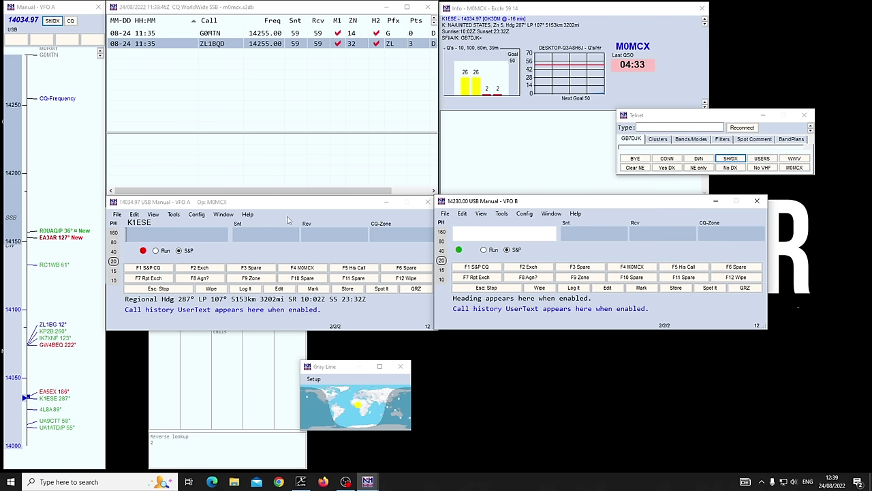
- Open a second bandmap for VFO B and place it directly beside the Info window
click(552, 214)
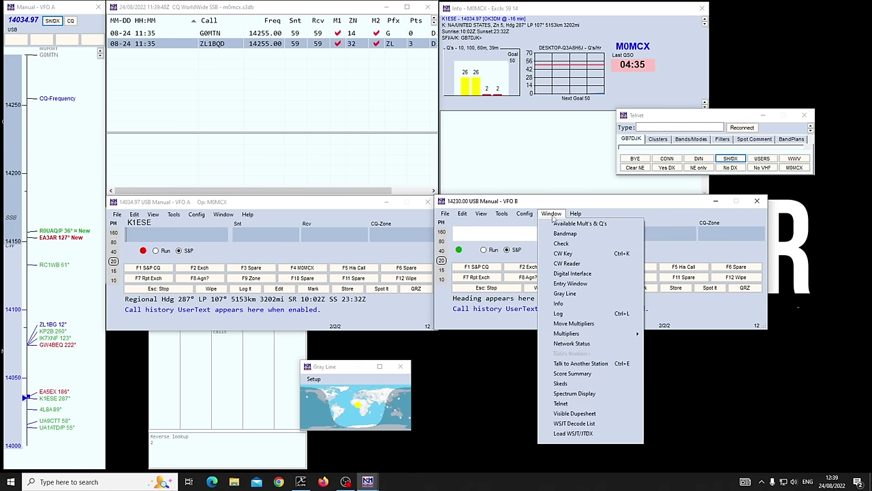
click(583, 236)
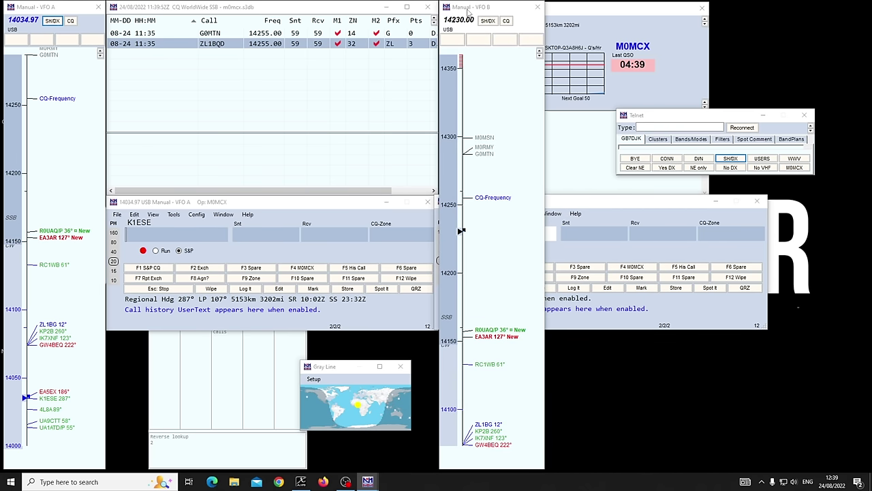
drag(469, 9, 748, 15)
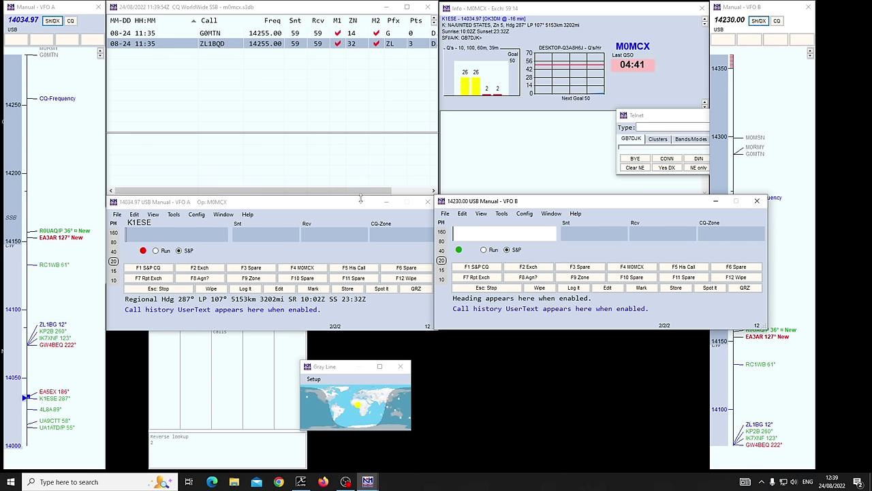
- Narrow the VFO A entry window, then fit the VFO B entry window between it and the VFO B bandmap
click(336, 202)
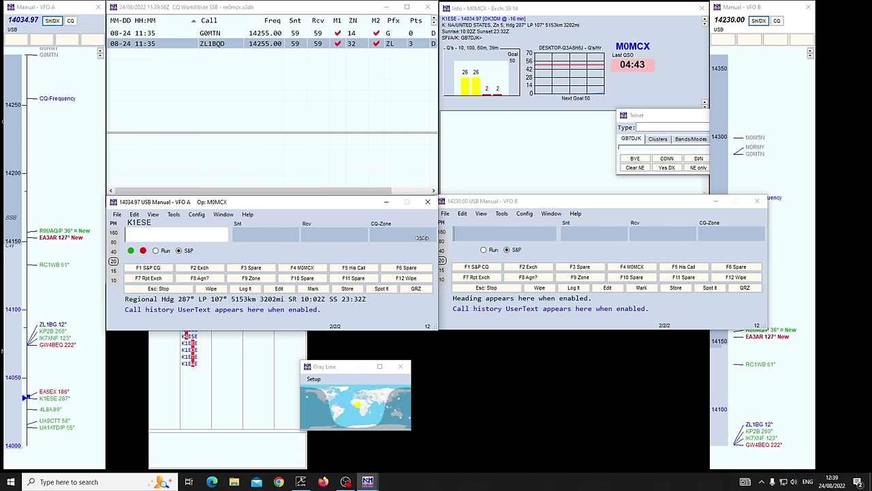
drag(437, 236, 367, 236)
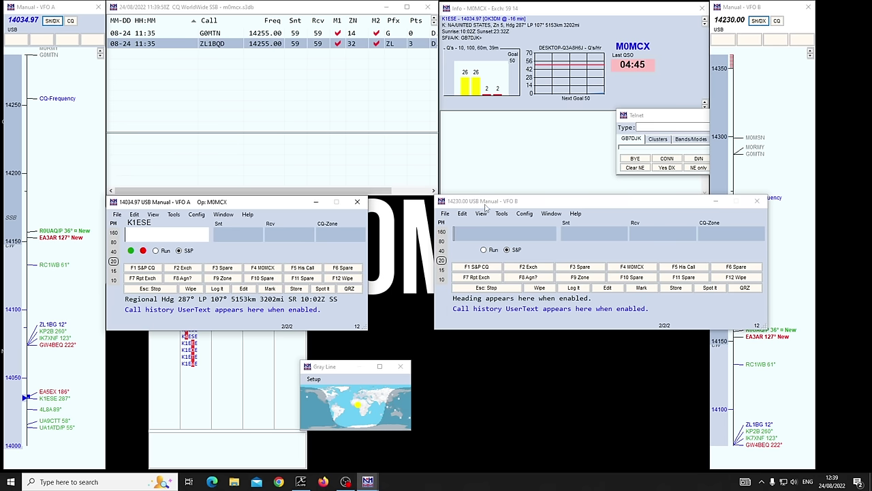
drag(485, 206, 417, 204)
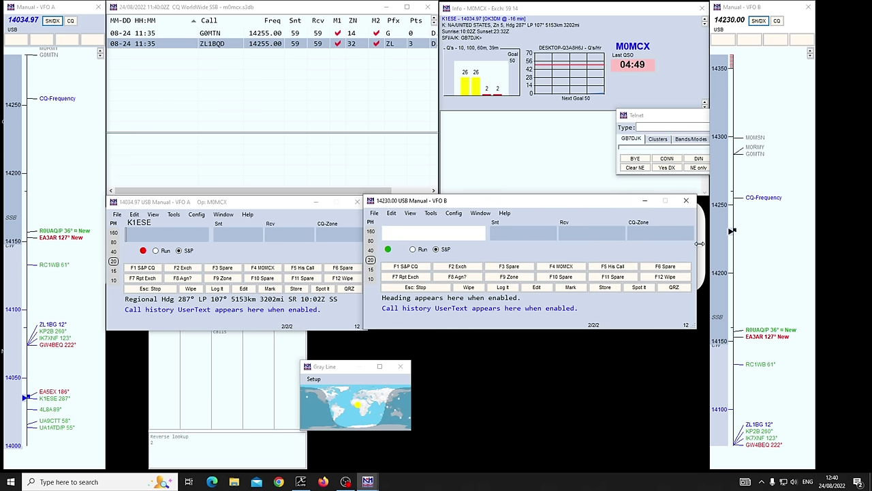
drag(699, 243, 710, 243)
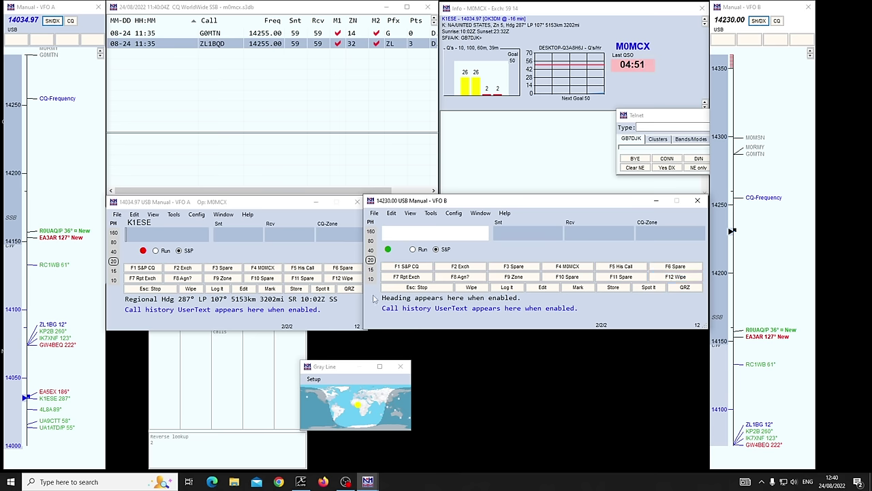
- Tune VFO A to 7150 from its entry window
click(142, 233)
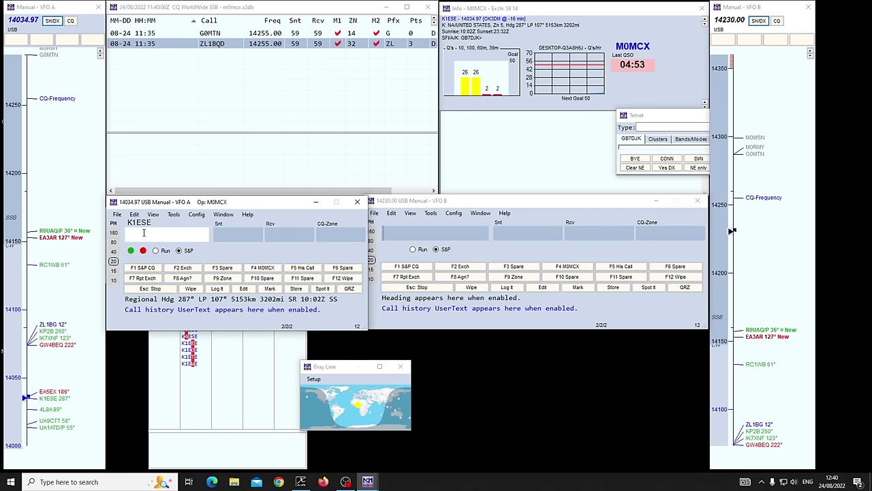
text(7150)
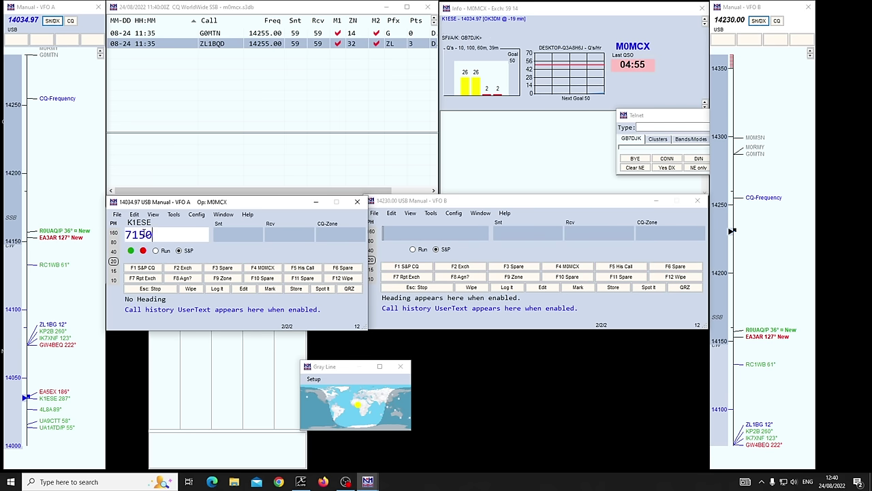
key(Return)
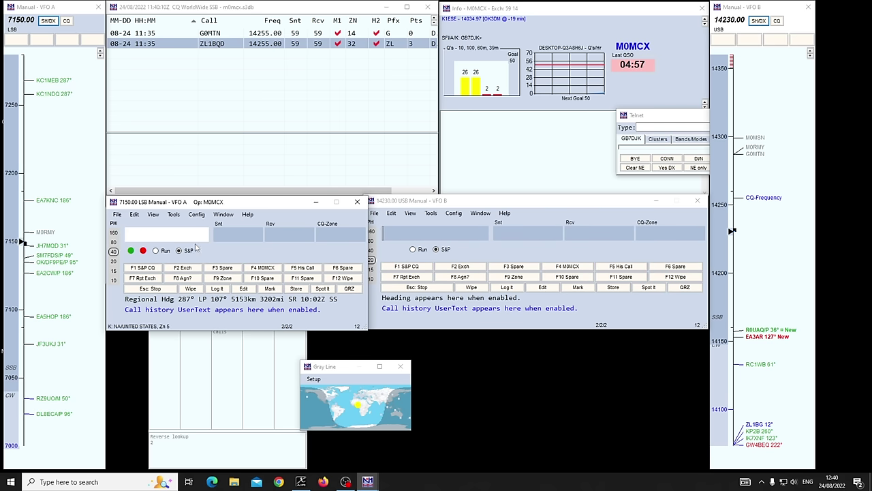
- Tune VFO B to 21287 from its entry window and look through the spots on its bandmap
click(396, 228)
text(21)
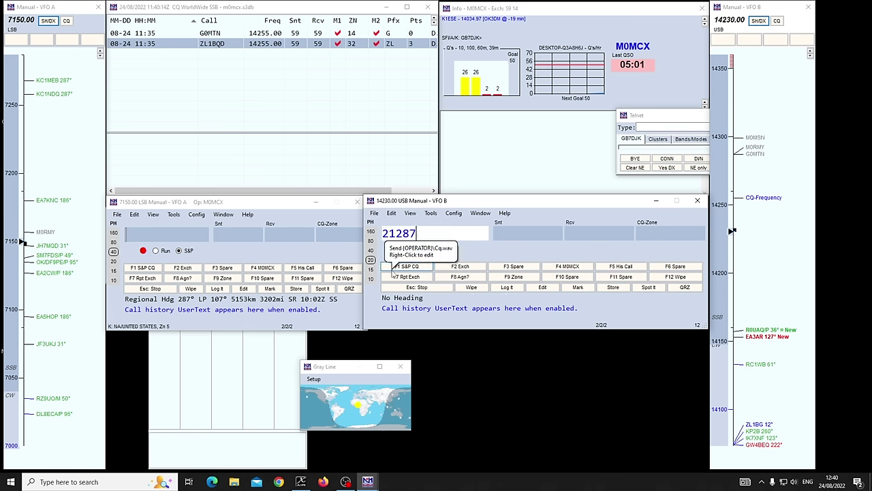
text(287)
key(Return)
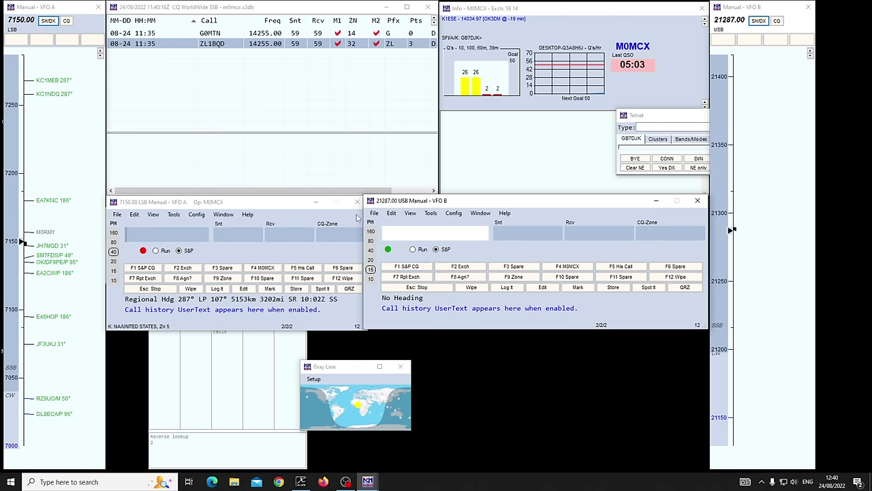
scroll(782, 249, down, 1)
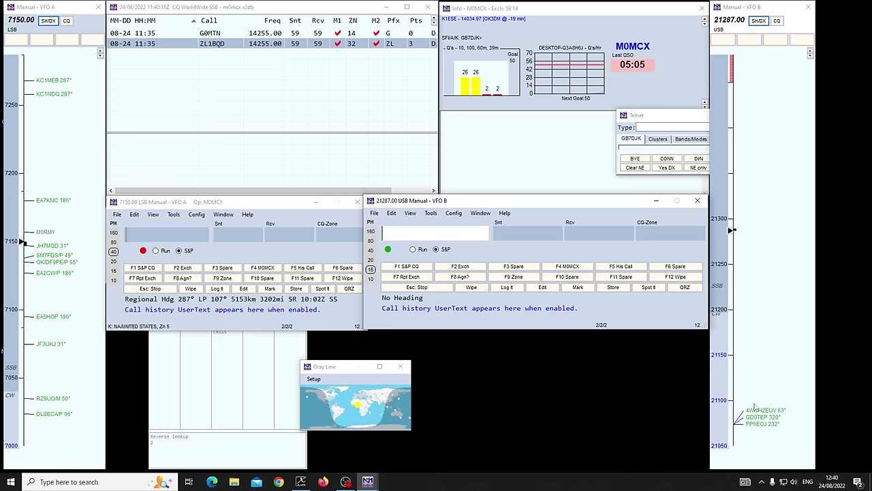
mouse_move(769, 425)
- Tune VFO B to 14250 and switch the focus back and forth between the two entry windows, ending on VFO A
key(Return)
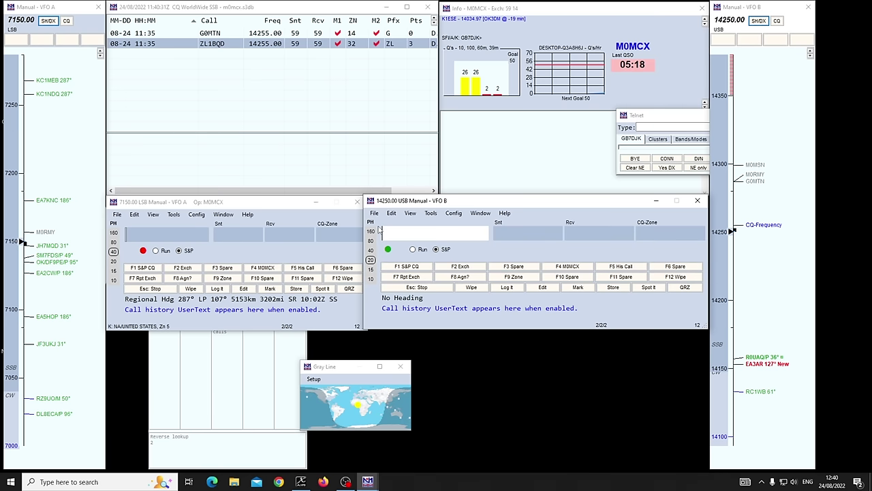
key(backslash)
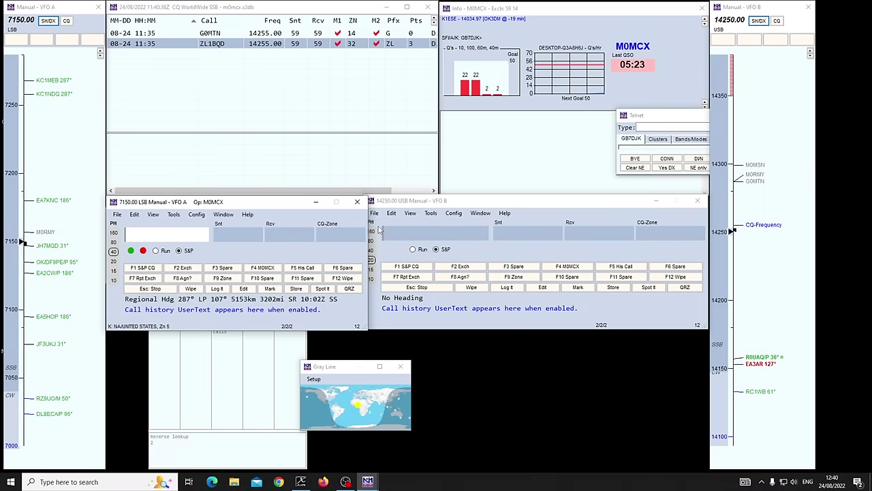
key(backslash)
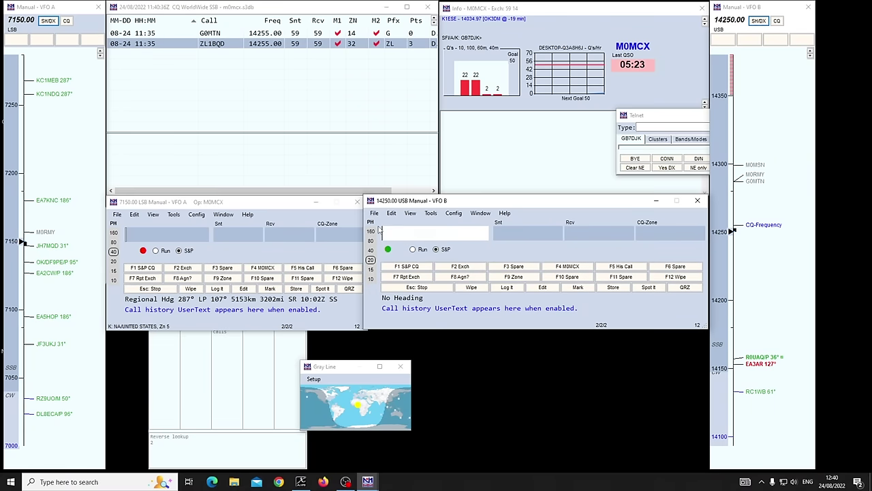
key(backslash)
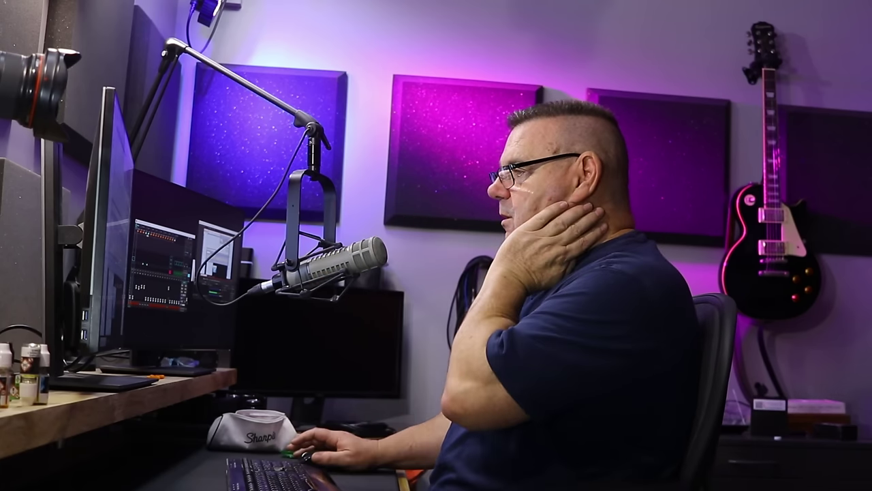
- Enter the callsign M0RMY in the VFO A entry window, fill in its exchange fields and wipe the entry
key(F5)
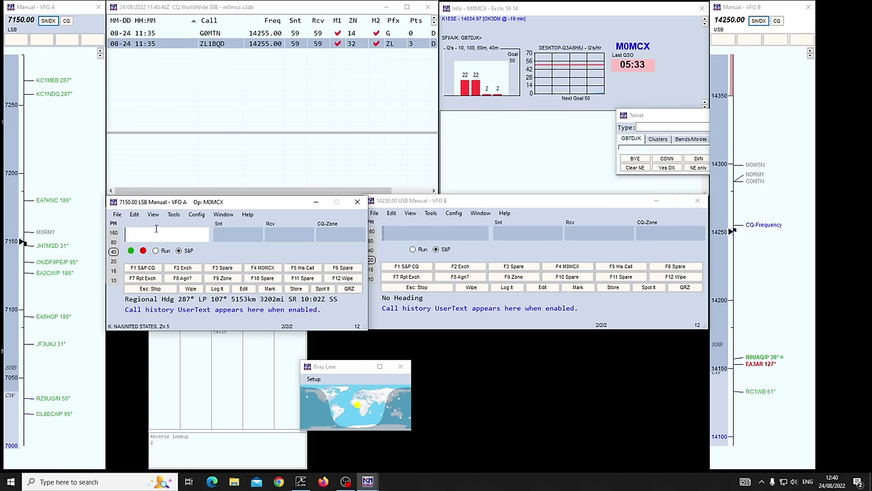
text(M0RMY)
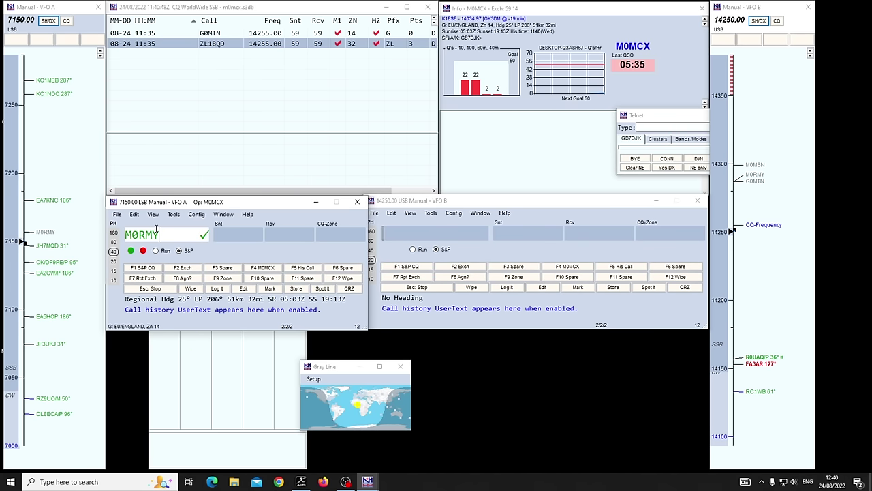
key(space)
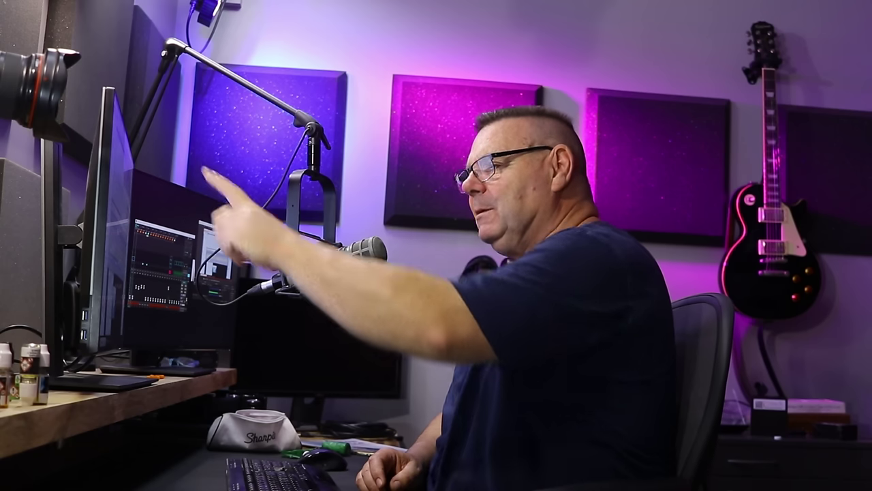
key(alt+w)
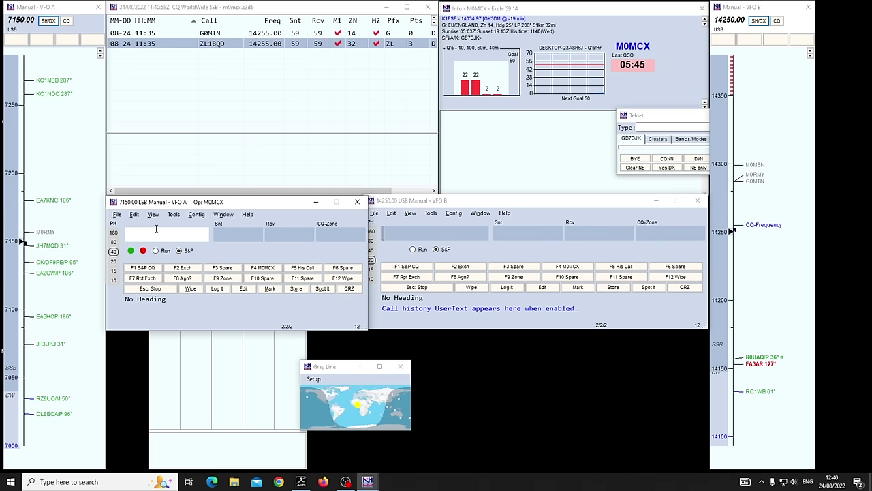
text(G0MT)
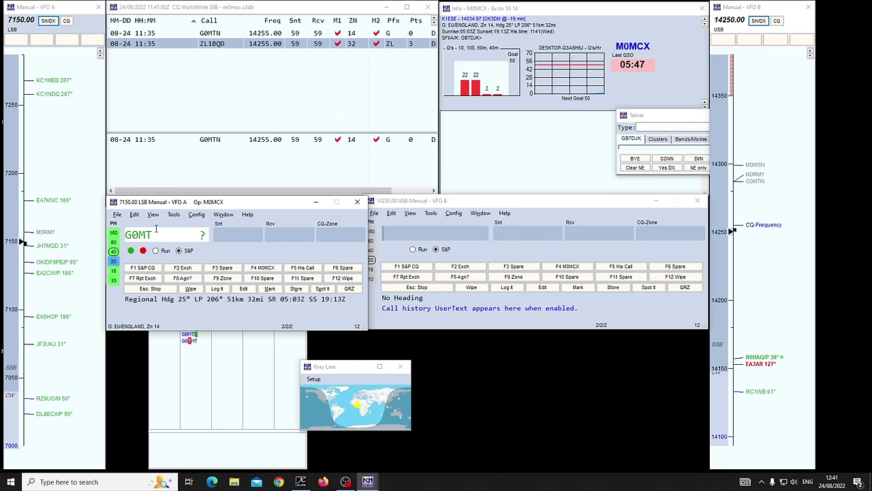
text(N)
key(space)
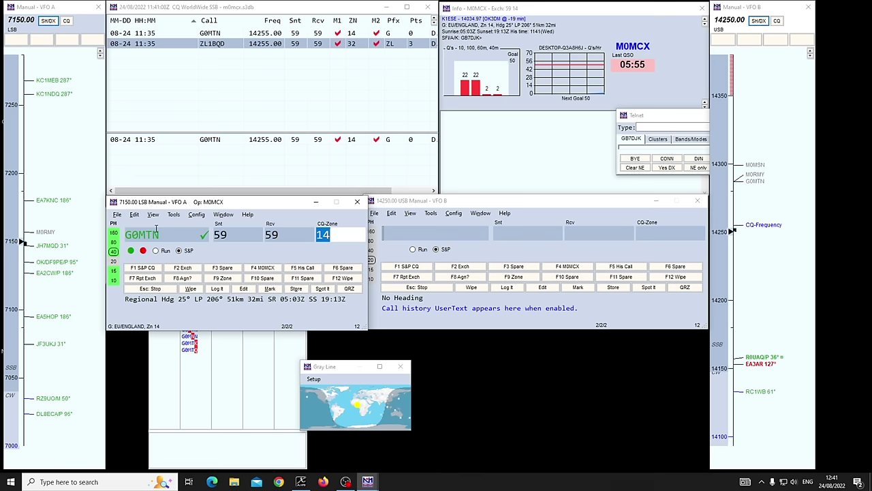
key(Return)
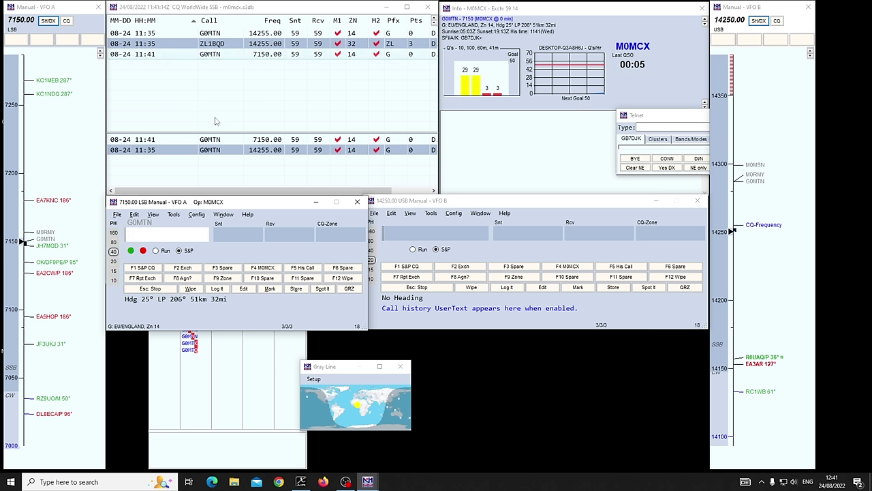
text(ZL1BQD)
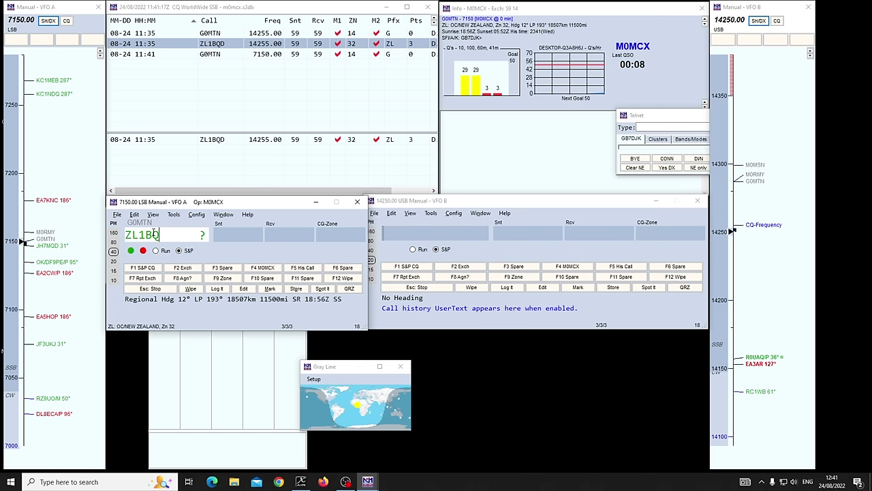
key(space)
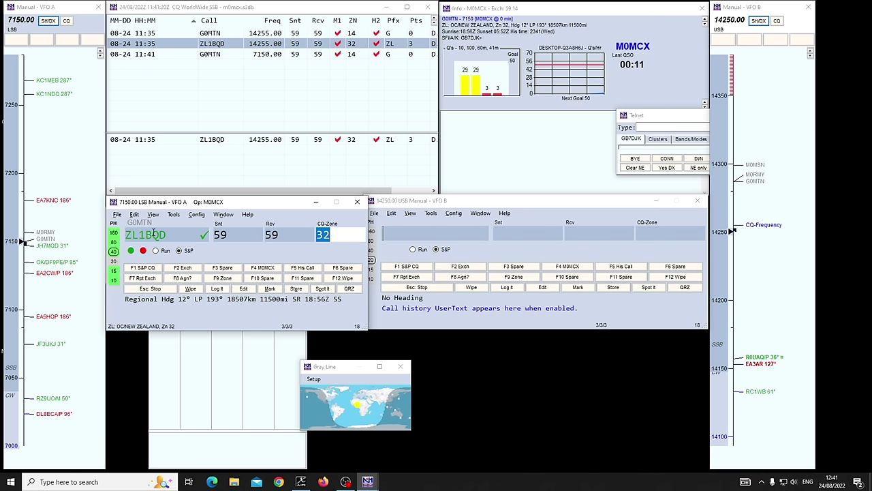
key(Return)
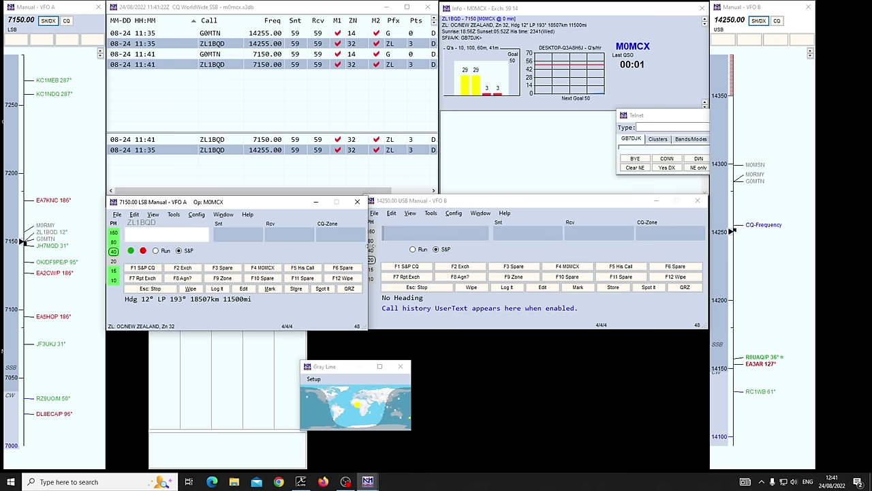
- Enter ZL1BQD in the VFO B entry window to check whether it is a duplicate on that band
click(411, 236)
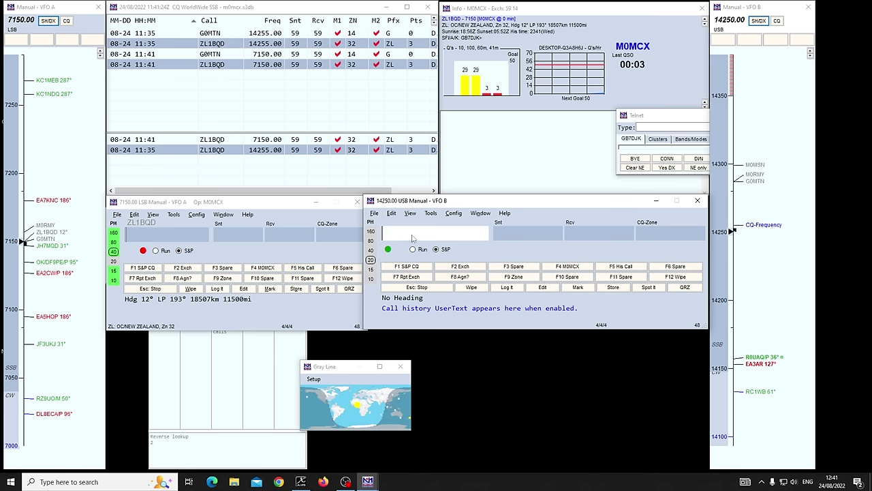
text(ZL1BQD)
key(space)
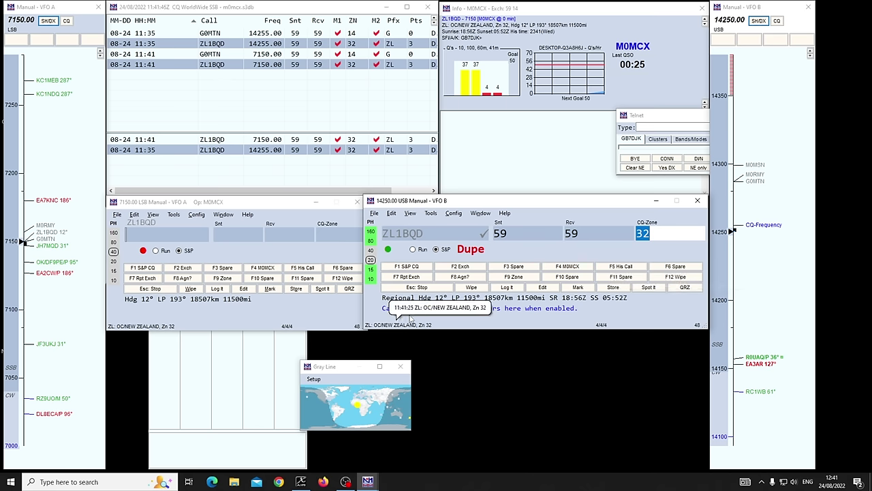
- Export the contest log as the Cabrillo file M0MCX.log, accepting the sent exchange and category and overwriting the existing file
click(400, 231)
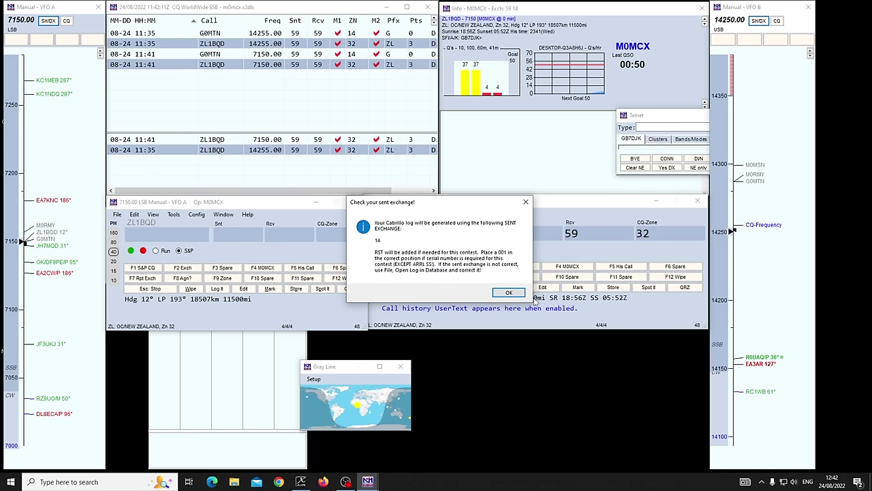
click(509, 292)
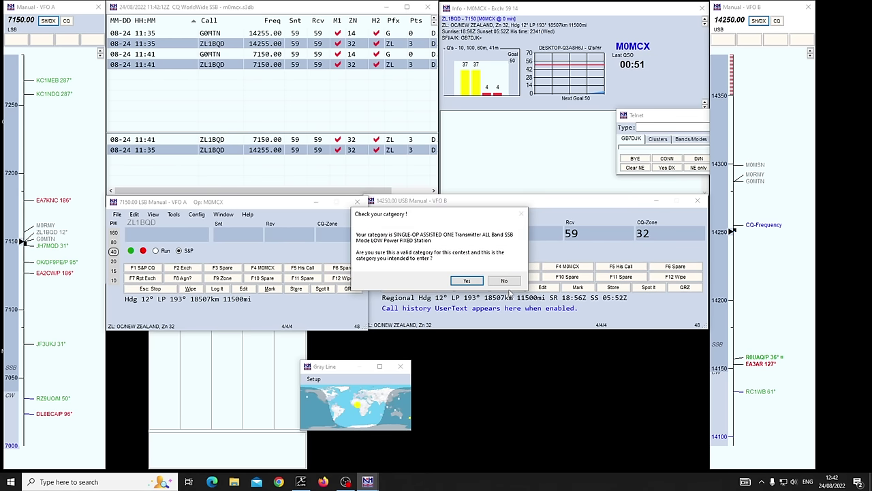
click(467, 280)
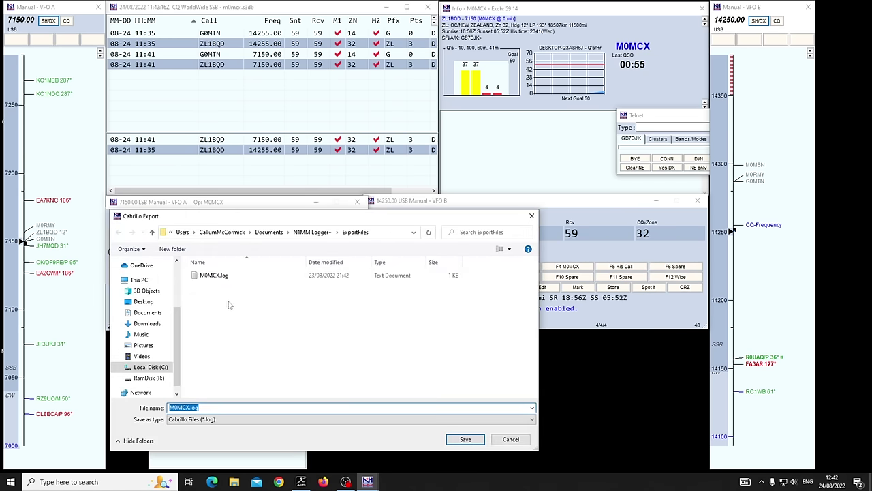
click(466, 439)
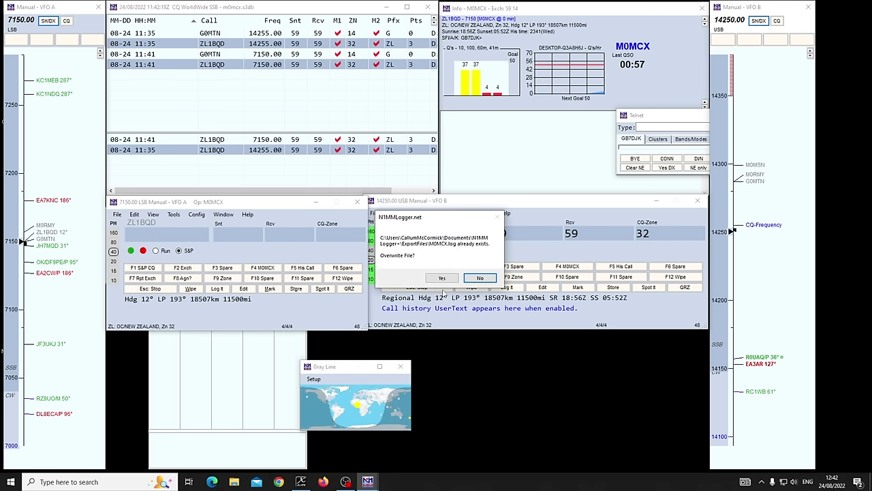
click(441, 278)
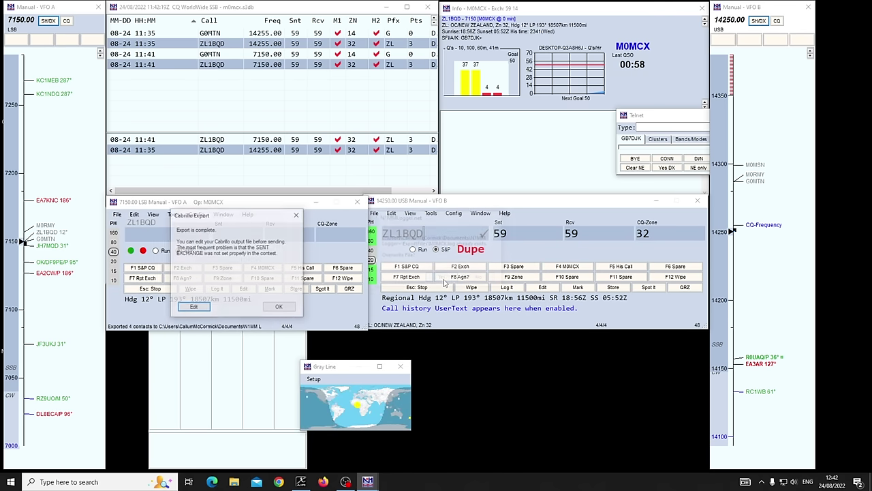
- Open the exported Cabrillo log in Notepad and examine its station and assisted category entries
click(194, 307)
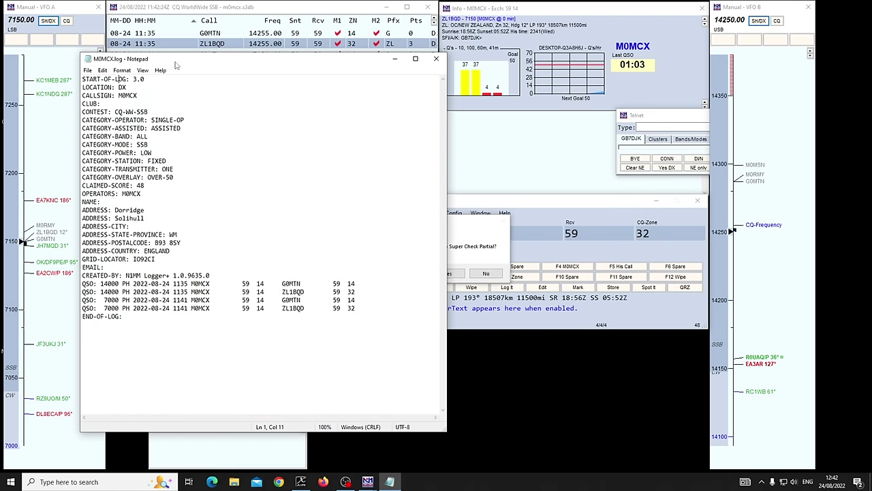
drag(175, 62, 230, 58)
double_click(207, 159)
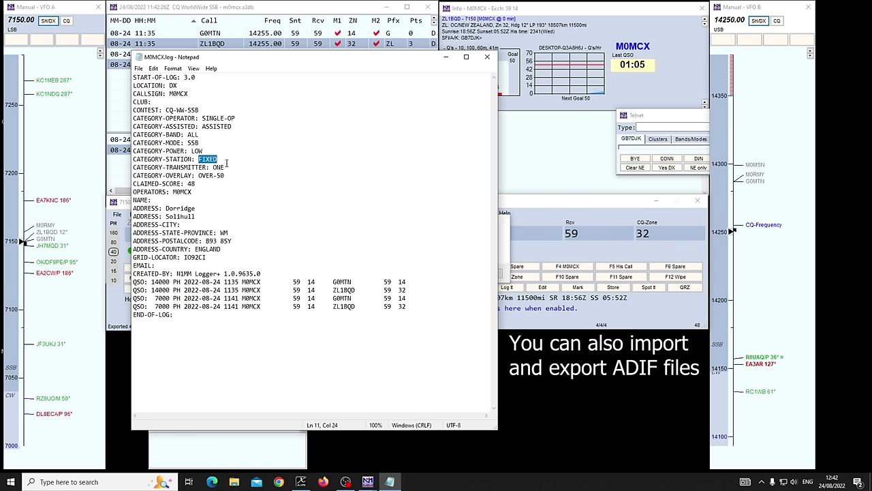
double_click(213, 126)
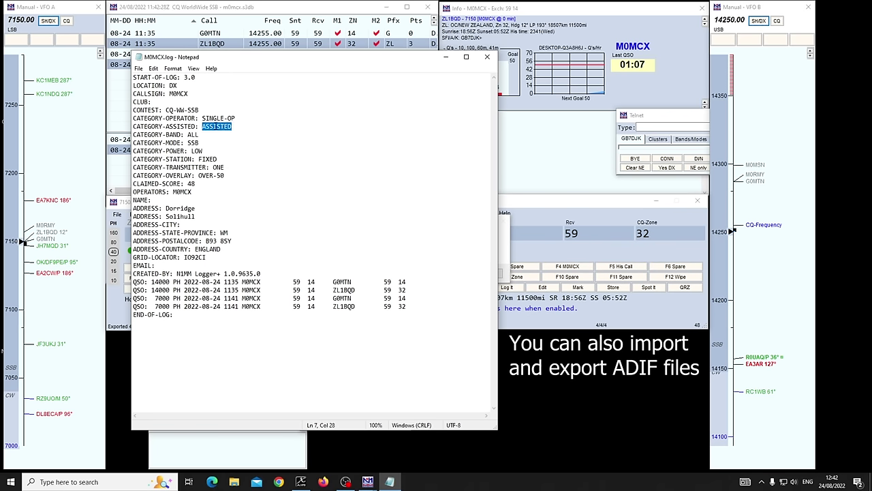
click(216, 127)
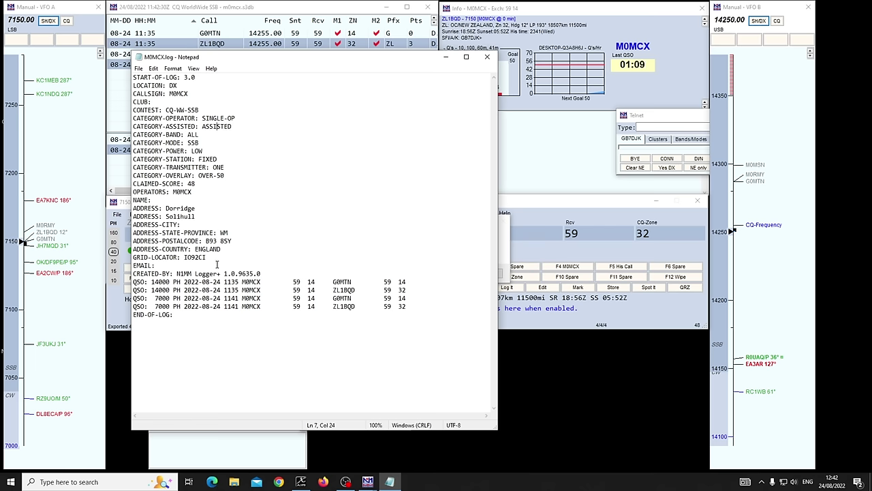